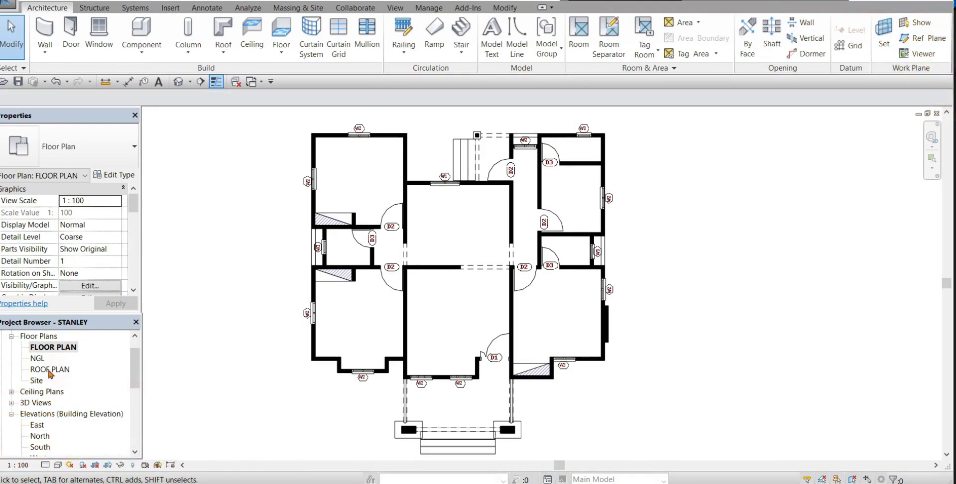
Open the ROOF PLAN floor plan view of the STANLEY project from the Project Browser
{"action": "double_click", "coordinate": [50, 369]}
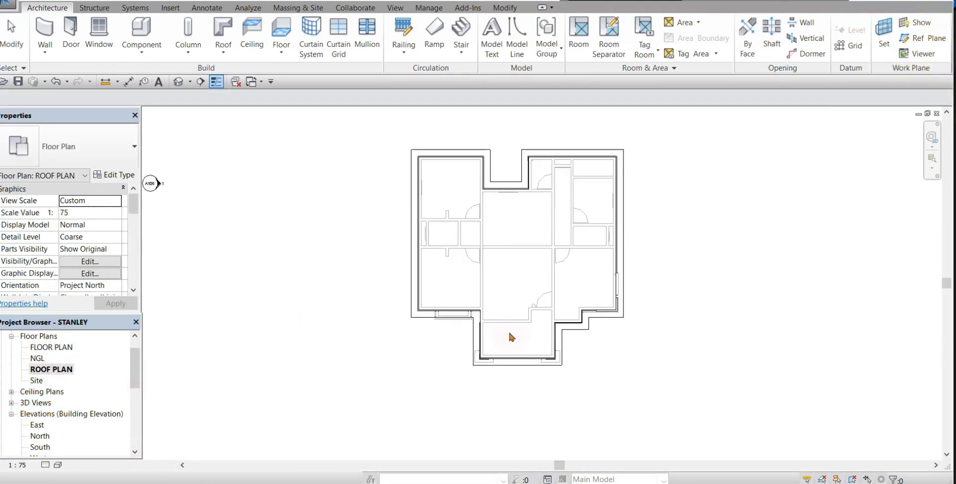
{"action": "left_click", "coordinate": [187, 83]}
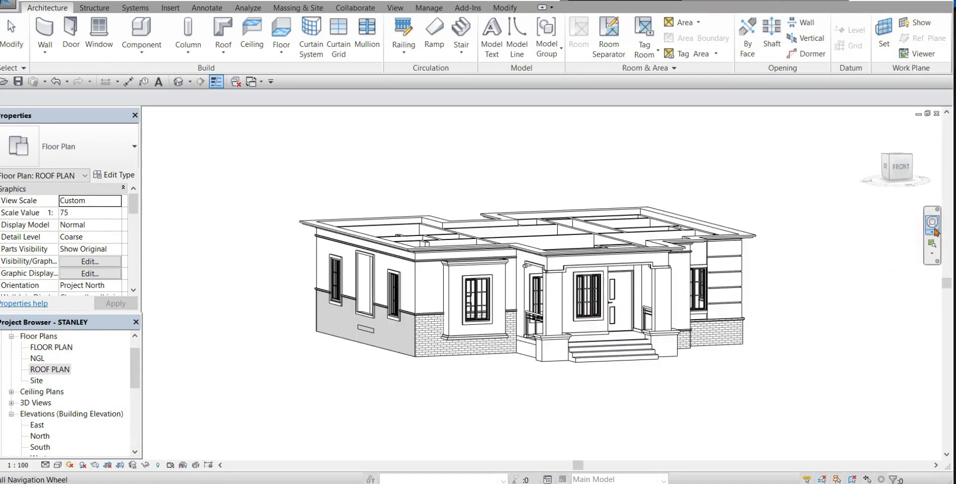
{"action": "left_click", "coordinate": [934, 230]}
{"action": "left_click_drag", "start_coordinate": [697, 342], "coordinate": [677, 340]}
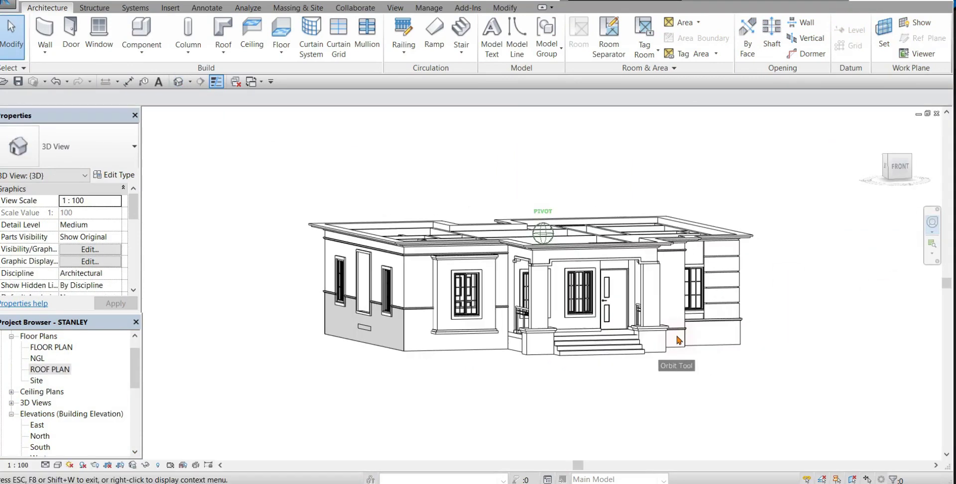
{"action": "left_click_drag", "start_coordinate": [559, 363], "coordinate": [547, 353]}
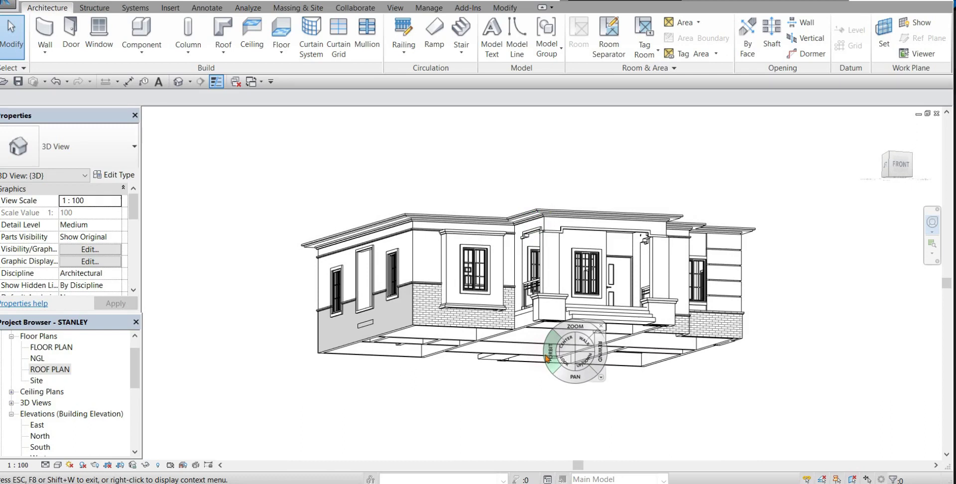
{"action": "left_click_drag", "start_coordinate": [553, 362], "coordinate": [558, 366]}
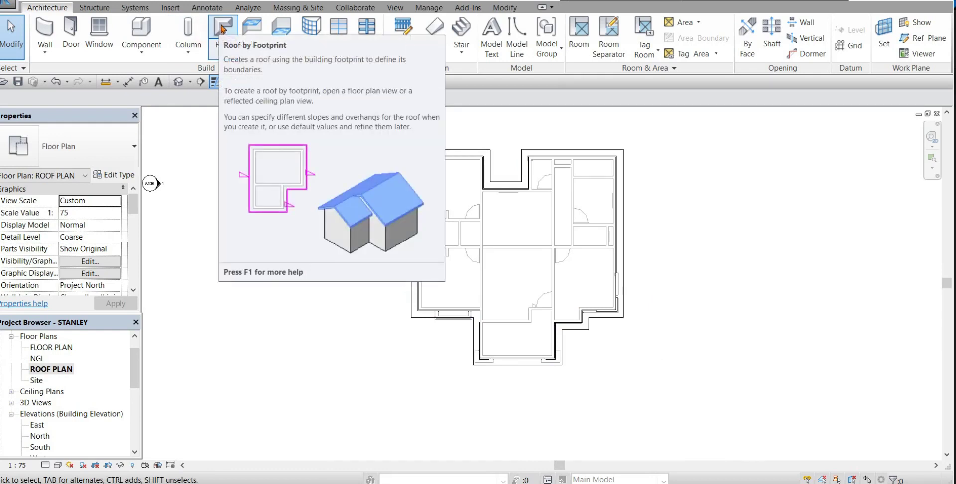
Start a Roof by Footprint and open Type Properties for the Basic Roof Generic - 400mm
{"action": "left_click", "coordinate": [222, 29]}
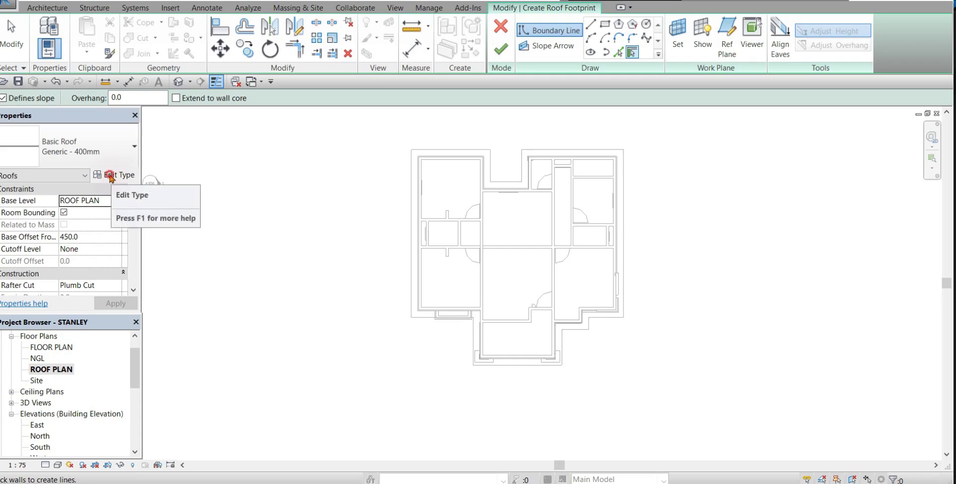
{"action": "left_click", "coordinate": [111, 177]}
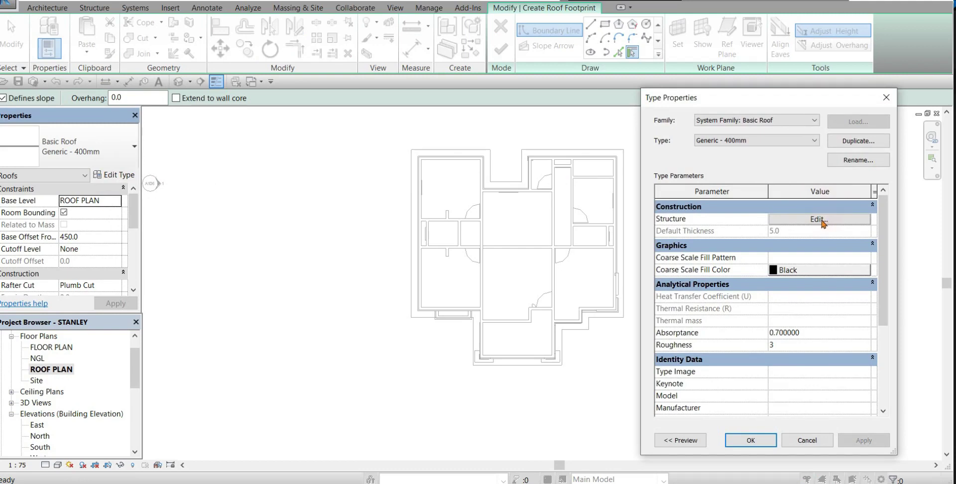
Open the material list for the Structure layer in the roof type's assembly
{"action": "left_click", "coordinate": [819, 220]}
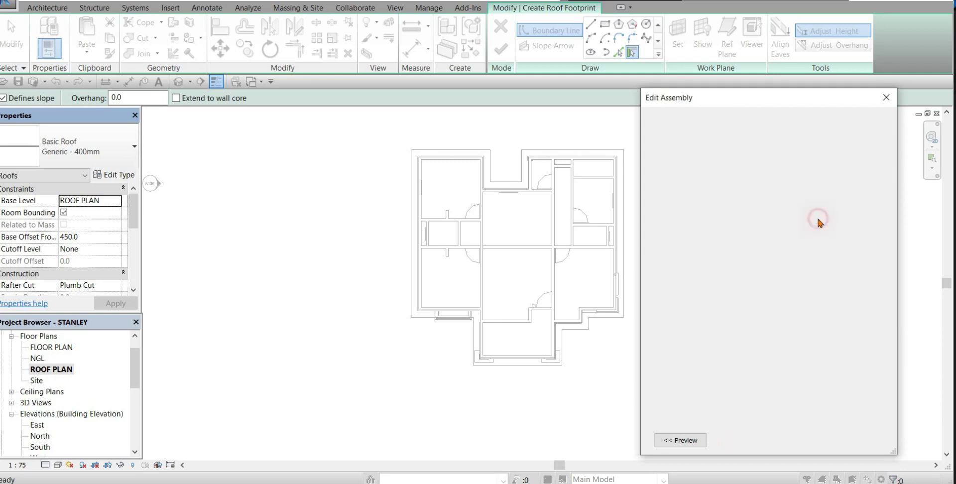
{"action": "left_click", "coordinate": [781, 219]}
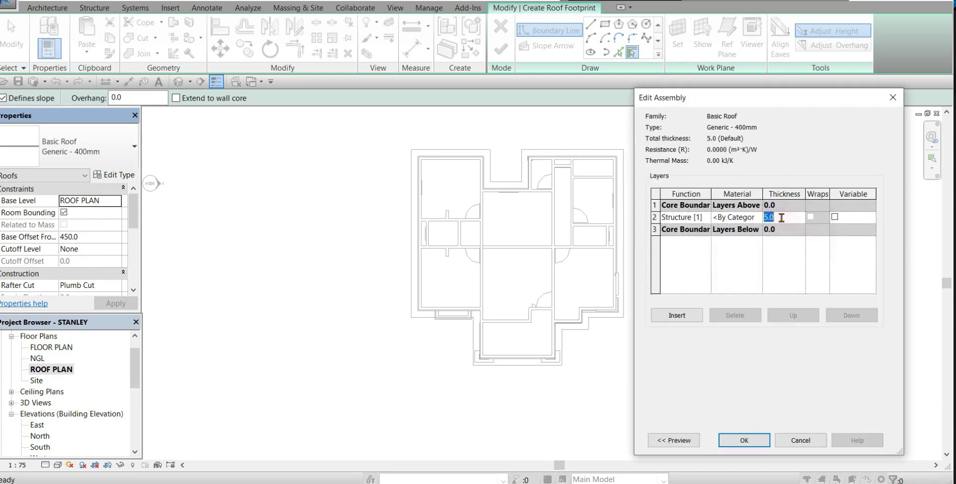
{"action": "left_click", "coordinate": [759, 219]}
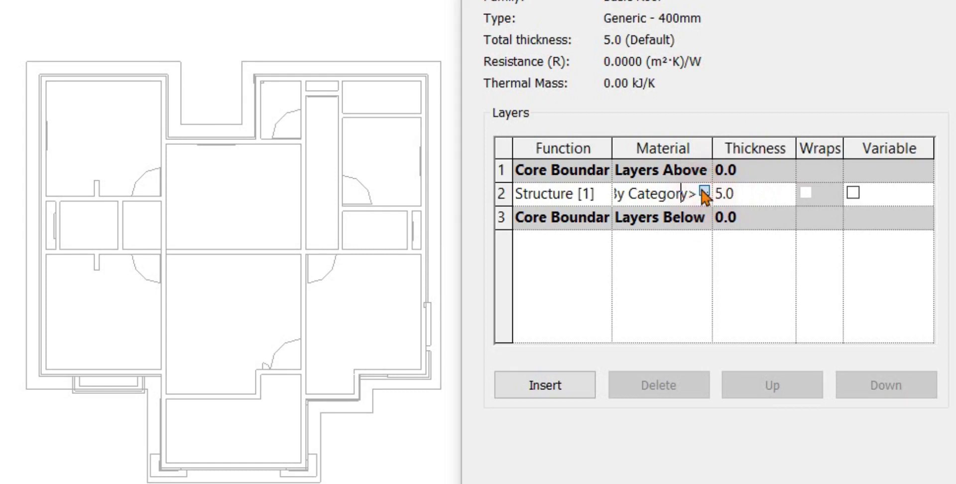
{"action": "left_click", "coordinate": [704, 192]}
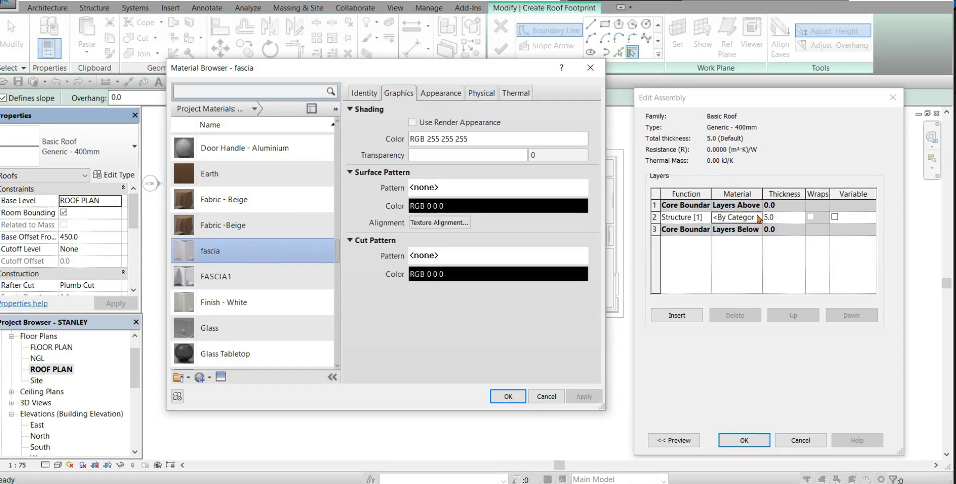
Duplicate the fascia material as ROOF and show its Appearance settings
{"action": "right_click", "coordinate": [274, 257]}
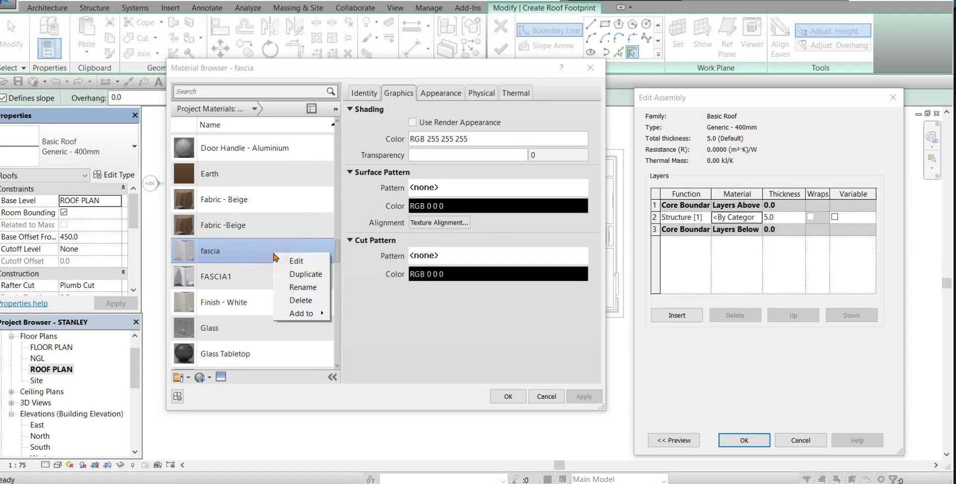
{"action": "left_click", "coordinate": [301, 273]}
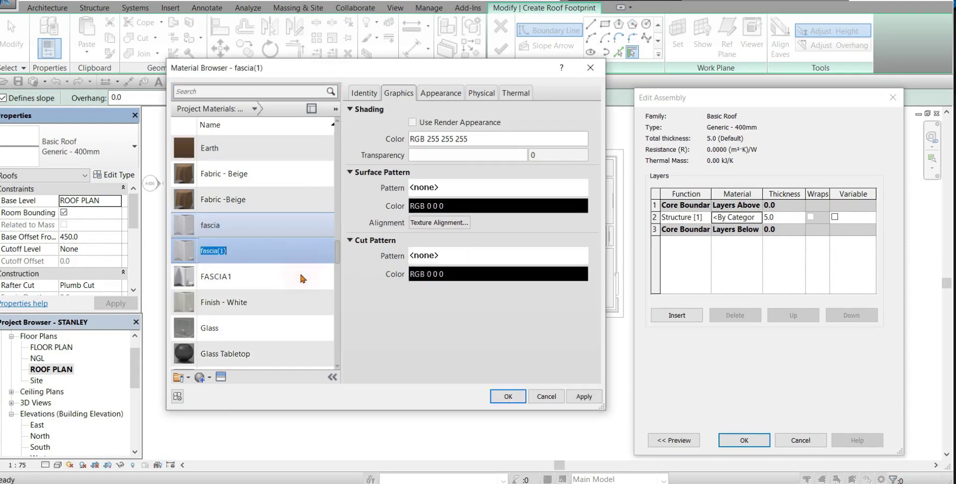
{"action": "type", "text": "ROOF"}
{"action": "left_click", "coordinate": [439, 93]}
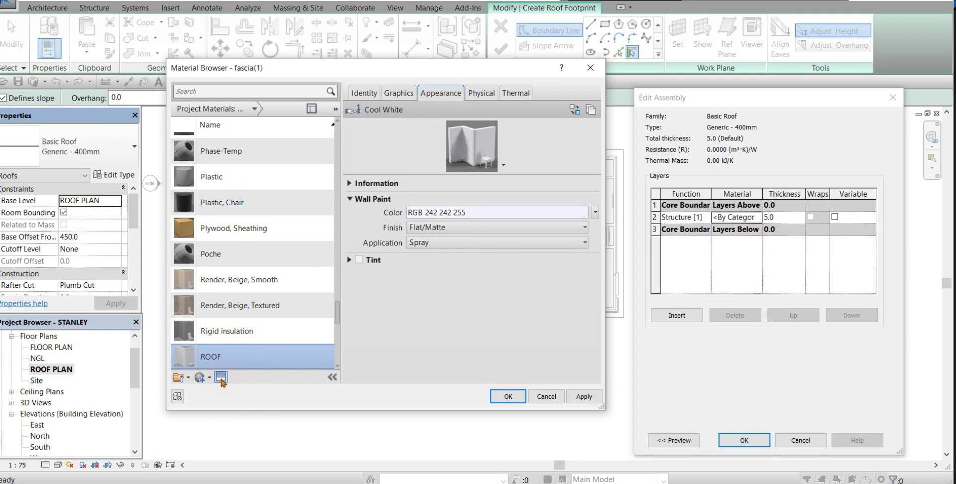
Open the Asset Browser and scroll the Appearance Library to the Spanish Tile thumbnails
{"action": "left_click", "coordinate": [221, 377]}
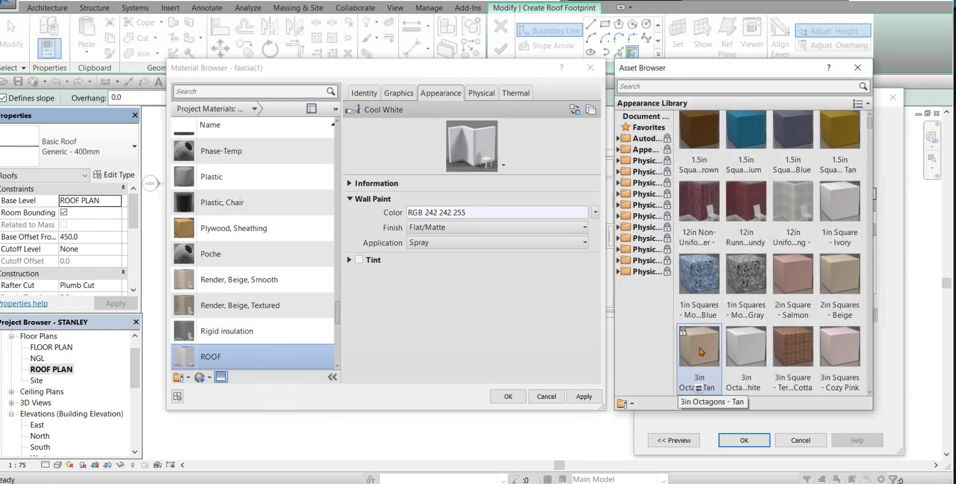
{"action": "scroll", "coordinate": [842, 280], "scroll_direction": "down", "scroll_amount": 10}
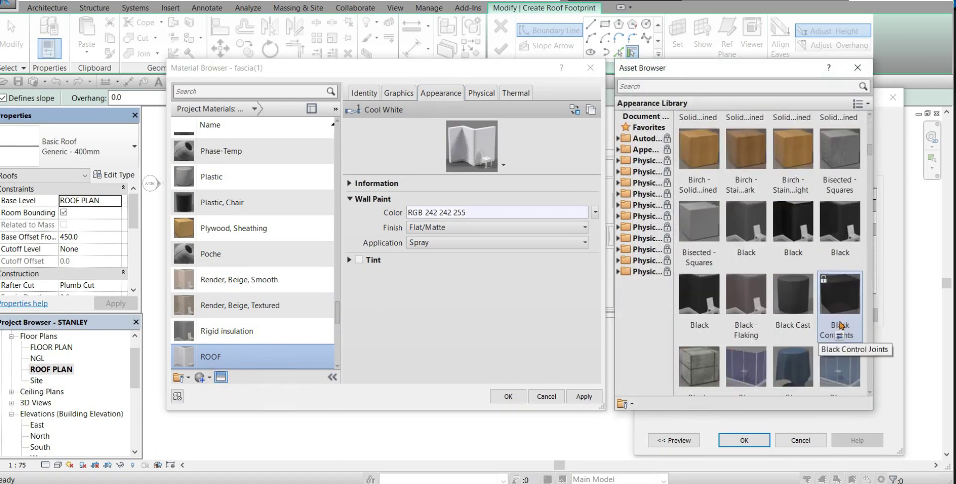
{"action": "scroll", "coordinate": [858, 381], "scroll_direction": "down", "scroll_amount": 12}
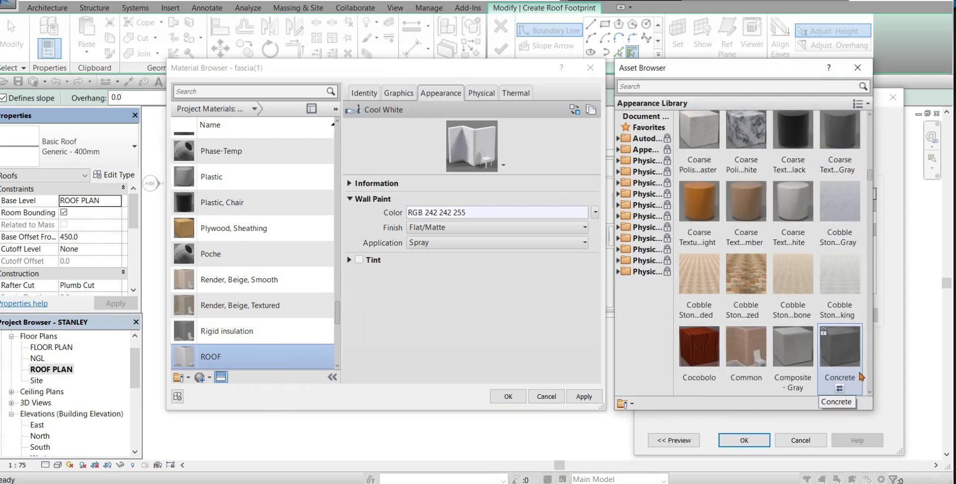
{"action": "scroll", "coordinate": [857, 373], "scroll_direction": "down", "scroll_amount": 15}
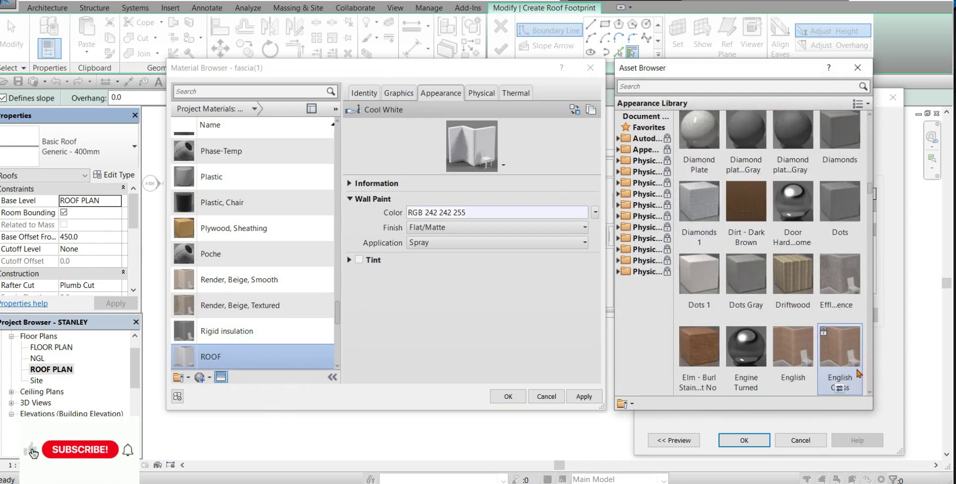
{"action": "scroll", "coordinate": [869, 395], "scroll_direction": "down", "scroll_amount": 4}
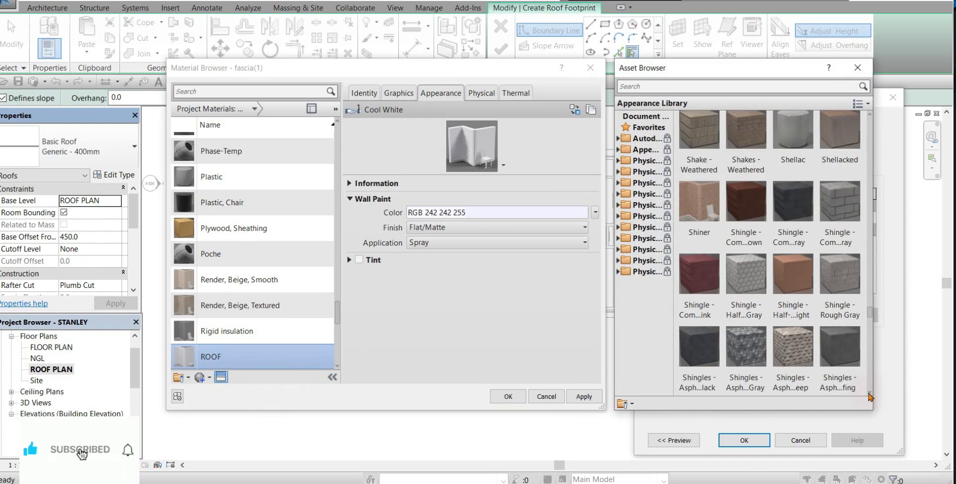
{"action": "scroll", "coordinate": [869, 395], "scroll_direction": "down", "scroll_amount": 8}
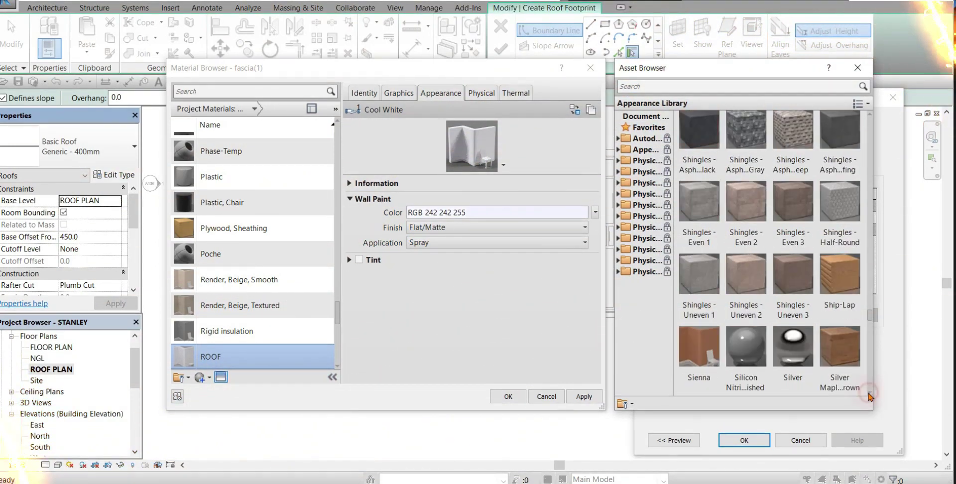
{"action": "scroll", "coordinate": [869, 396], "scroll_direction": "down", "scroll_amount": 8}
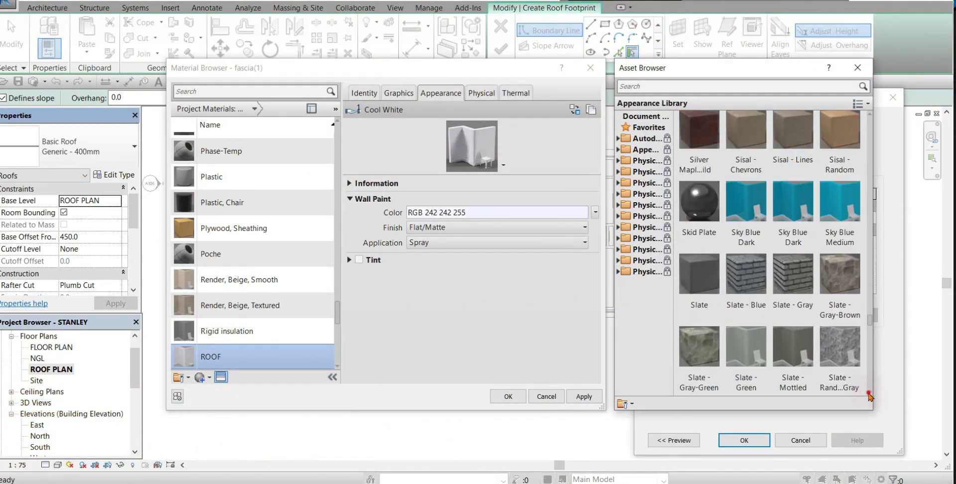
{"action": "scroll", "coordinate": [869, 396], "scroll_direction": "down", "scroll_amount": 8}
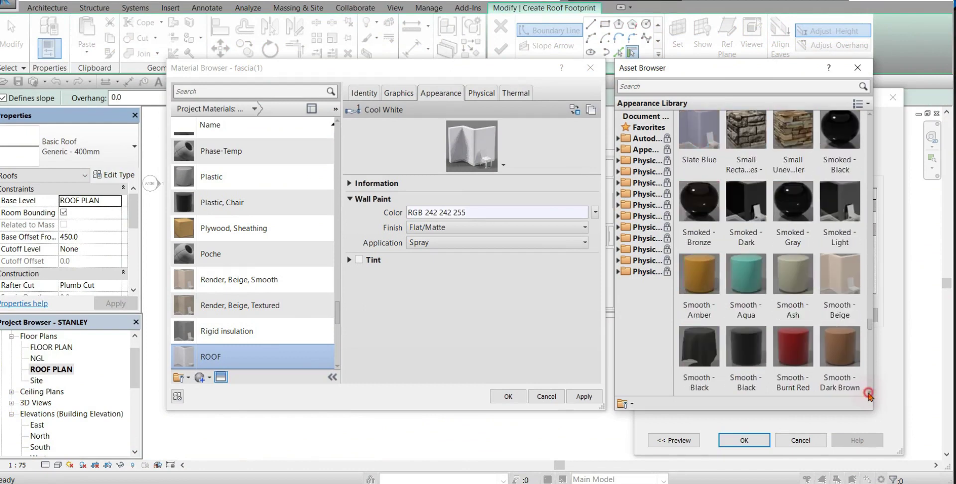
{"action": "scroll", "coordinate": [869, 396], "scroll_direction": "down", "scroll_amount": 8}
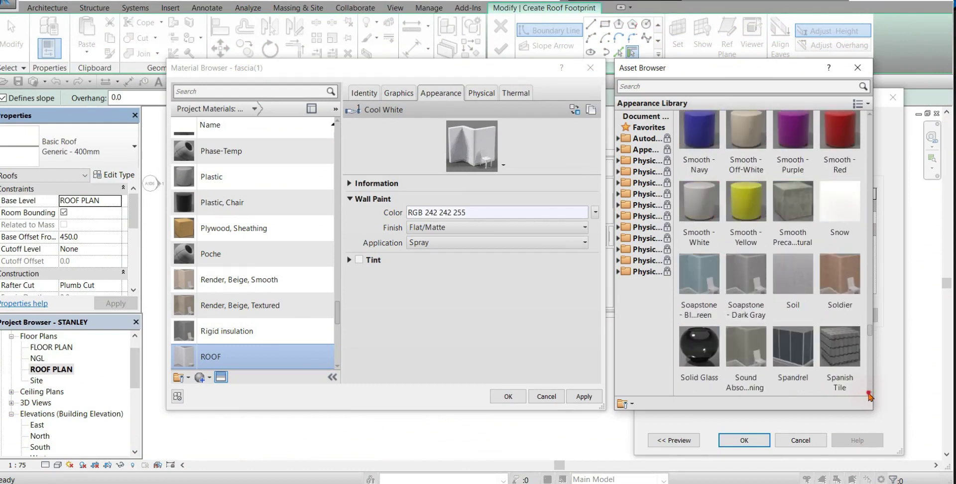
{"action": "mouse_move", "coordinate": [841, 294]}
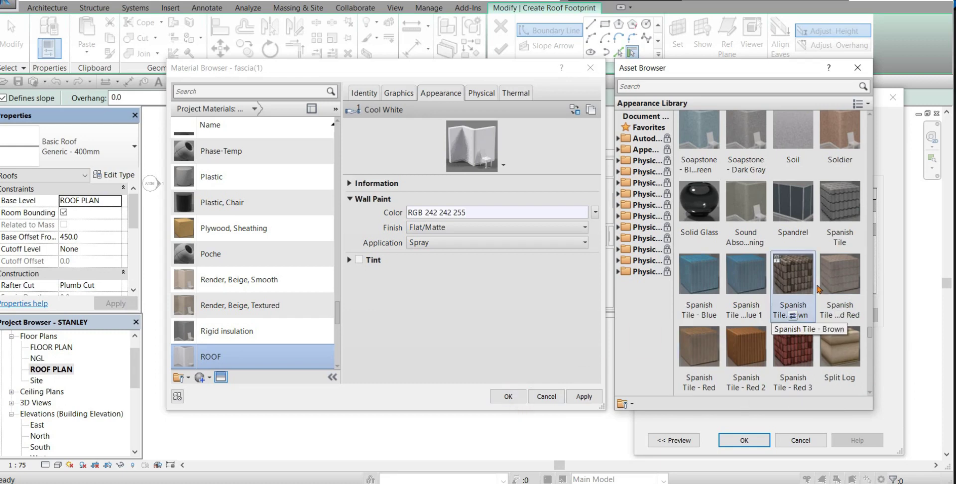
Give ROOF the Spanish Tile - Faded Red appearance and confirm the material, structure and type dialogs
{"action": "left_click", "coordinate": [834, 280]}
{"action": "left_click", "coordinate": [833, 283]}
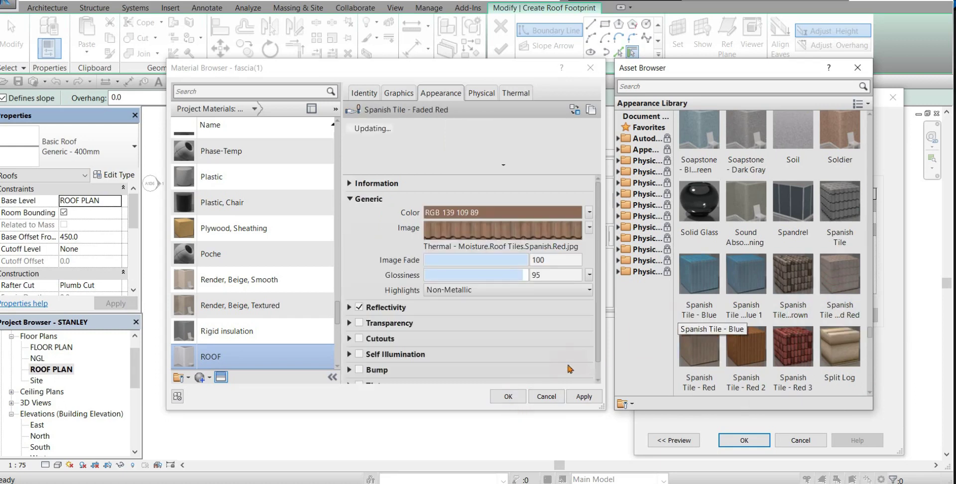
{"action": "left_click", "coordinate": [508, 397]}
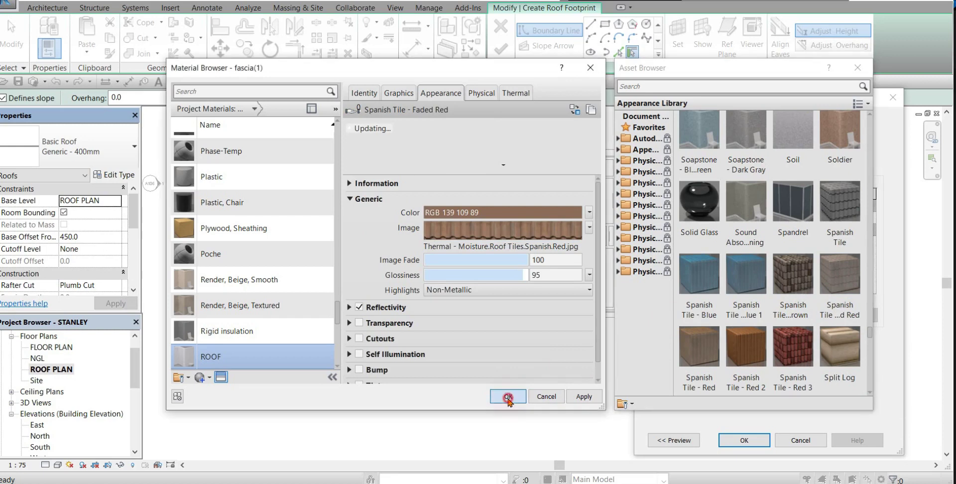
{"action": "left_click", "coordinate": [739, 441]}
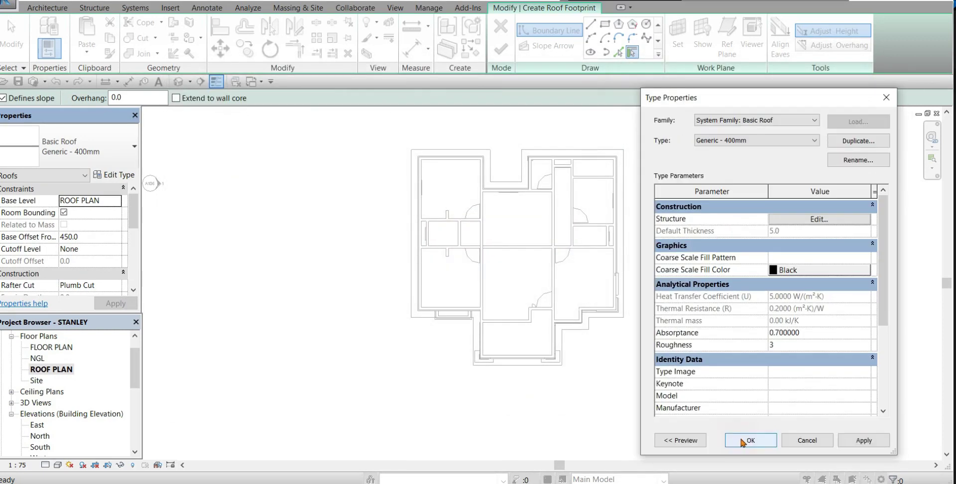
{"action": "left_click", "coordinate": [744, 441]}
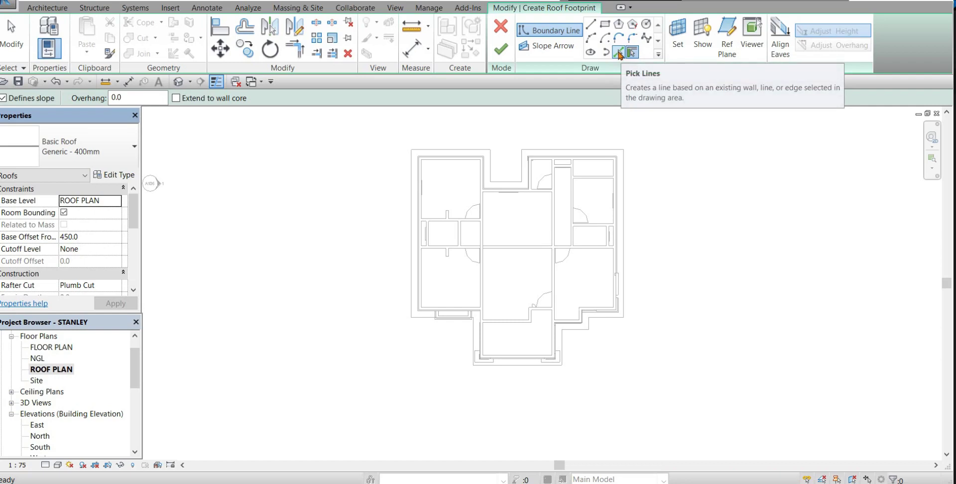
With Pick Lines, add the top, right, notch and left outer wall edges as roof boundaries
{"action": "left_click", "coordinate": [620, 53]}
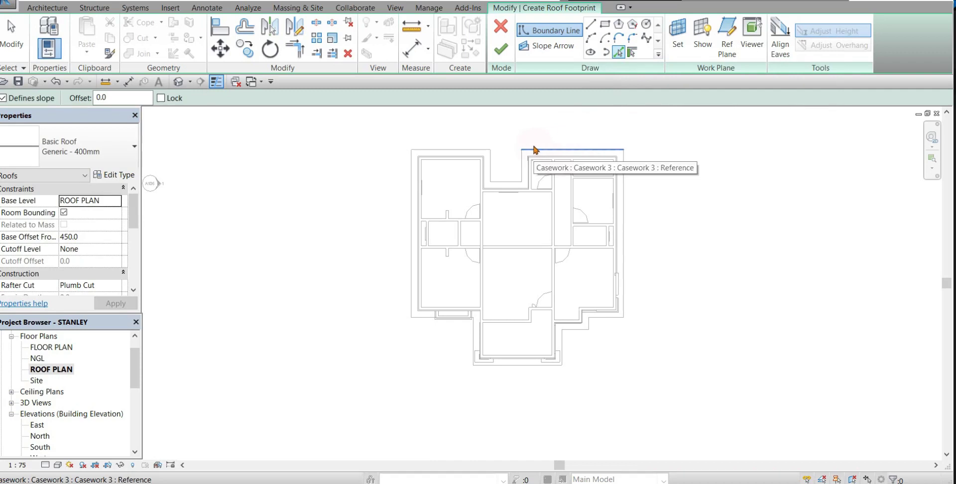
{"action": "left_click", "coordinate": [546, 150]}
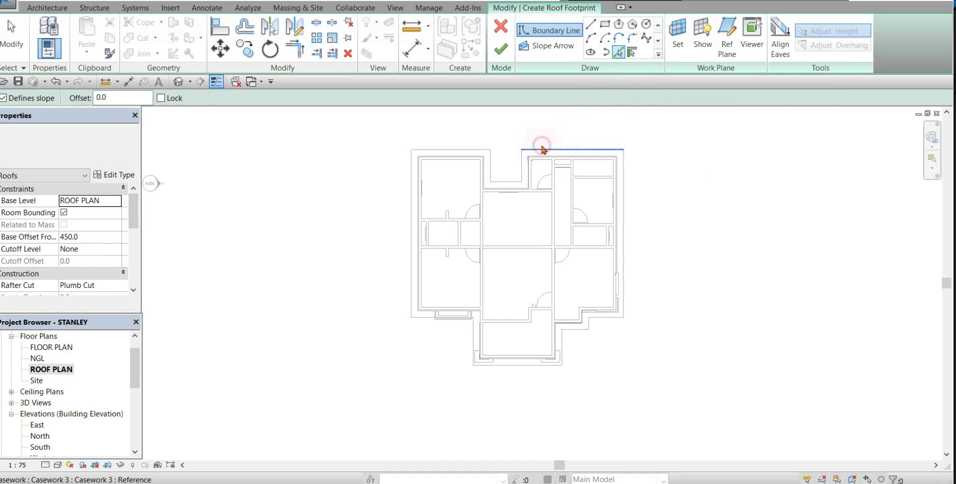
{"action": "left_click", "coordinate": [624, 203]}
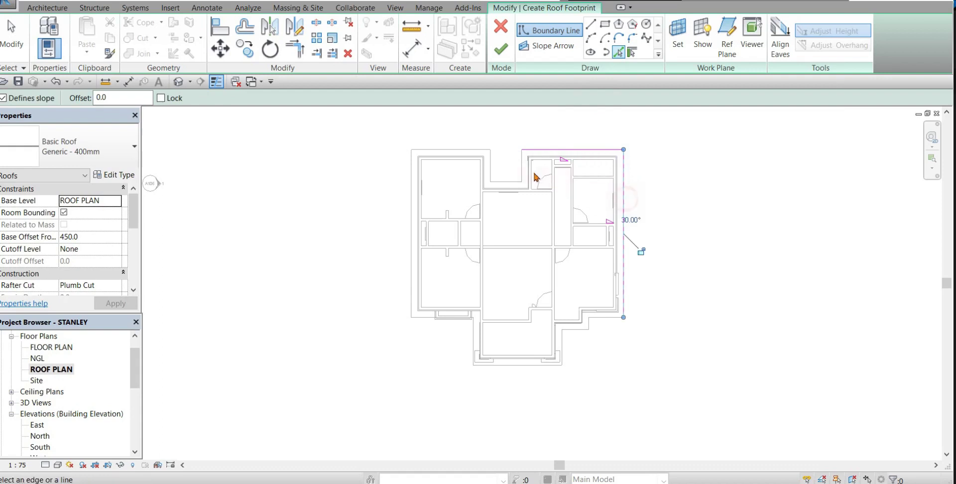
{"action": "left_click", "coordinate": [521, 162]}
{"action": "left_click", "coordinate": [500, 182]}
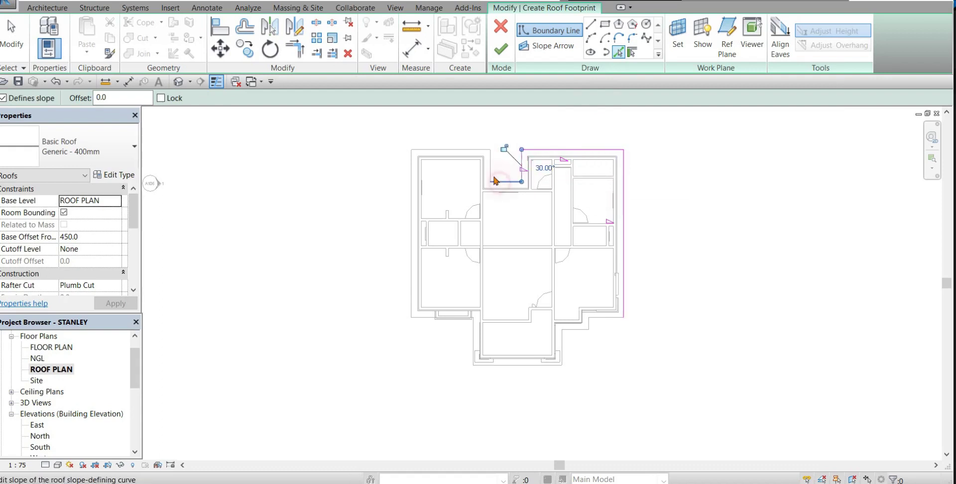
{"action": "left_click", "coordinate": [491, 167]}
{"action": "left_click", "coordinate": [457, 150]}
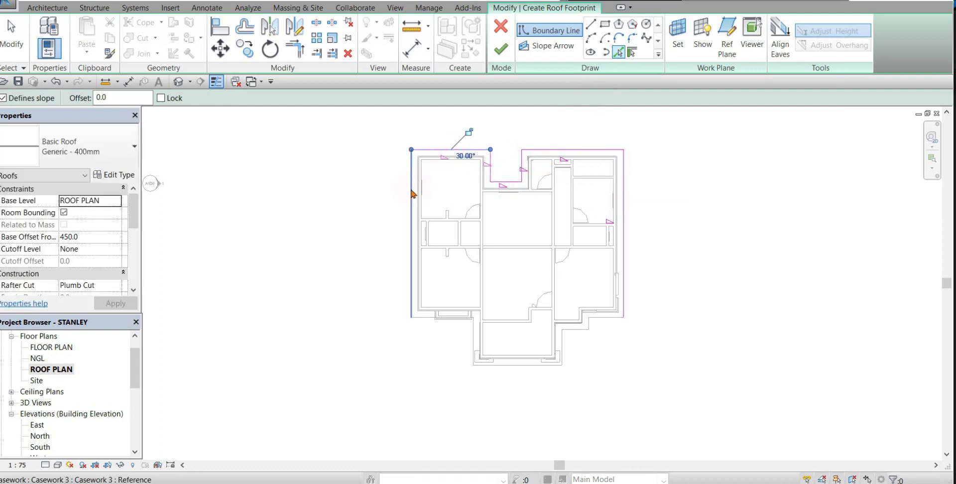
{"action": "left_click", "coordinate": [411, 187]}
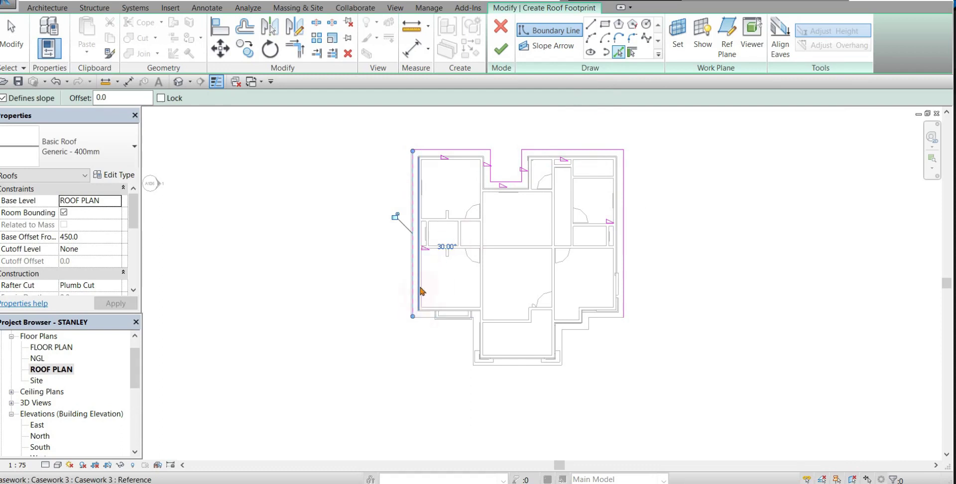
{"action": "key", "text": "Escape"}
Add the bottom and stepped right-side wall edges to close the 30.00° footprint outline
{"action": "scroll", "coordinate": [409, 290], "scroll_direction": "up", "scroll_amount": 3}
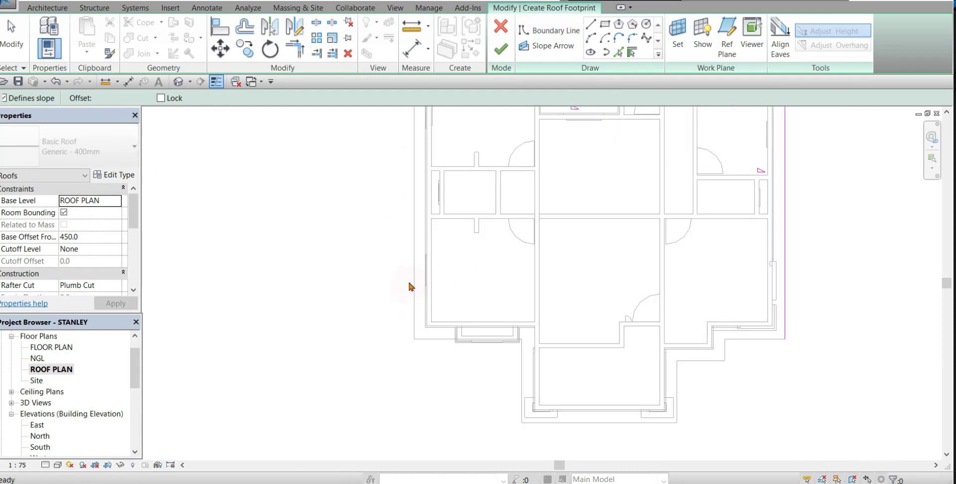
{"action": "key", "text": "Return"}
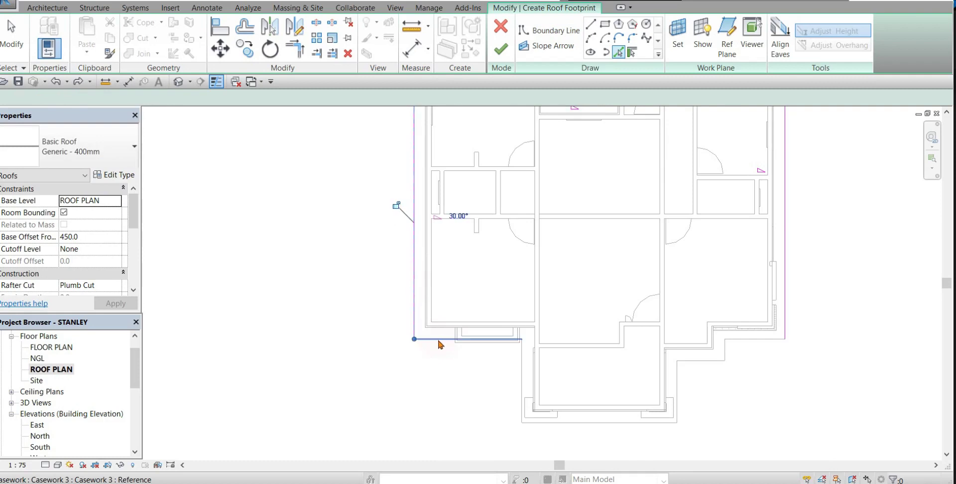
{"action": "left_click", "coordinate": [438, 339]}
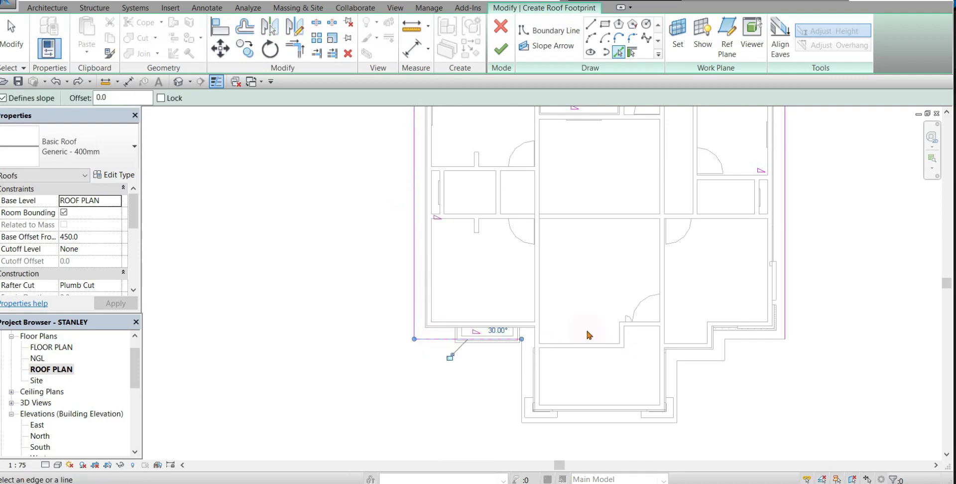
{"action": "left_click", "coordinate": [520, 383]}
{"action": "left_click", "coordinate": [681, 406]}
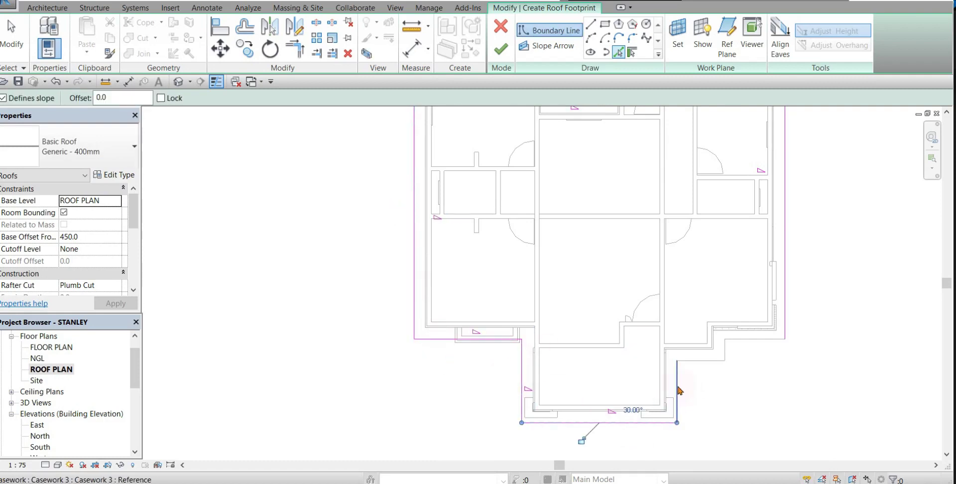
{"action": "left_click", "coordinate": [679, 390]}
{"action": "left_click", "coordinate": [720, 353]}
{"action": "left_click", "coordinate": [722, 351]}
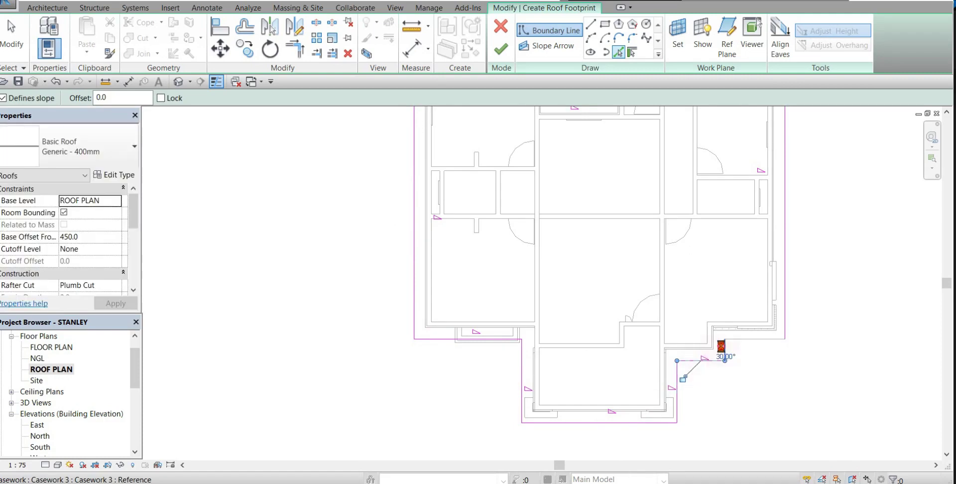
{"action": "left_click", "coordinate": [732, 349]}
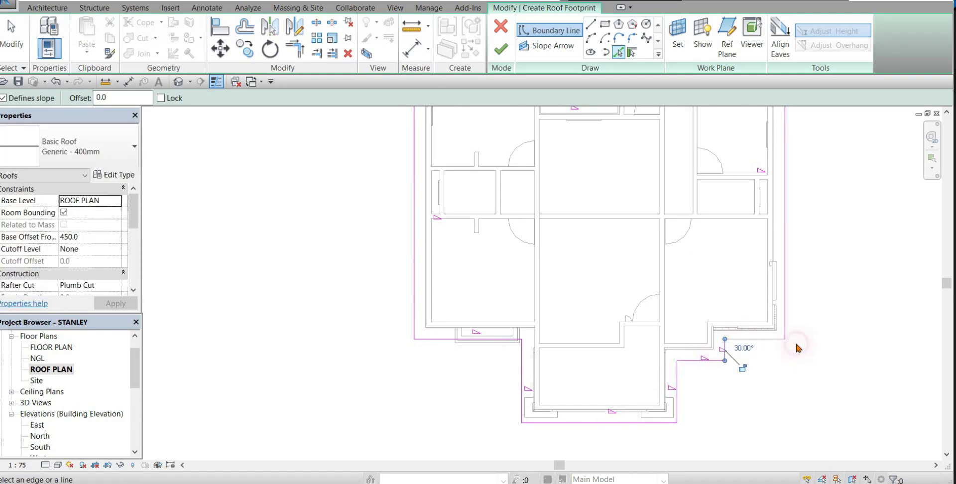
{"action": "left_click", "coordinate": [779, 340]}
{"action": "scroll", "coordinate": [669, 391], "scroll_direction": "down", "scroll_amount": 3}
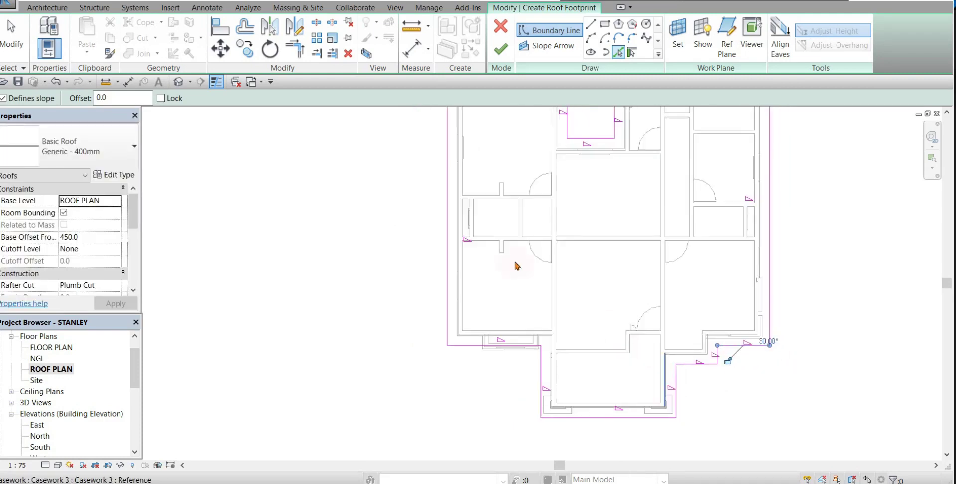
{"action": "key", "text": "Escape"}
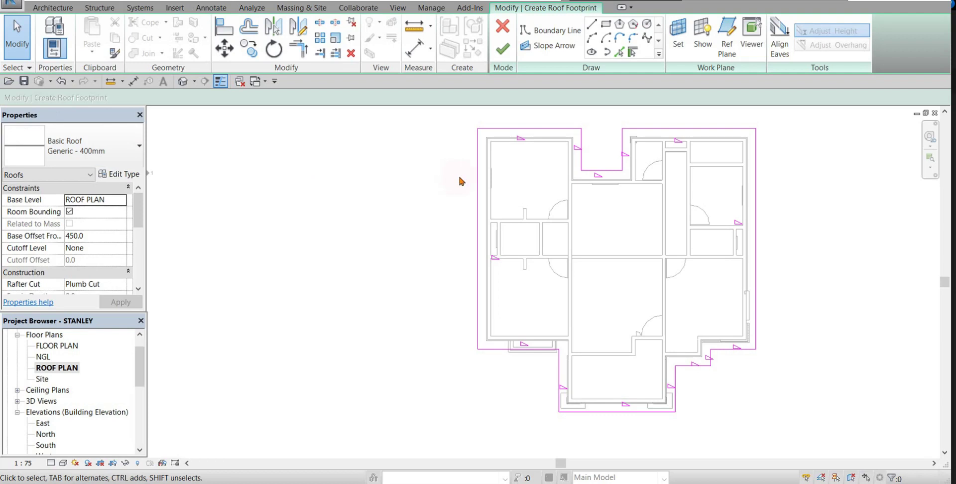
Verify a boundary line's 30.00° slope, deselect it, and finish the sketch to create the roof
{"action": "left_click", "coordinate": [756, 231]}
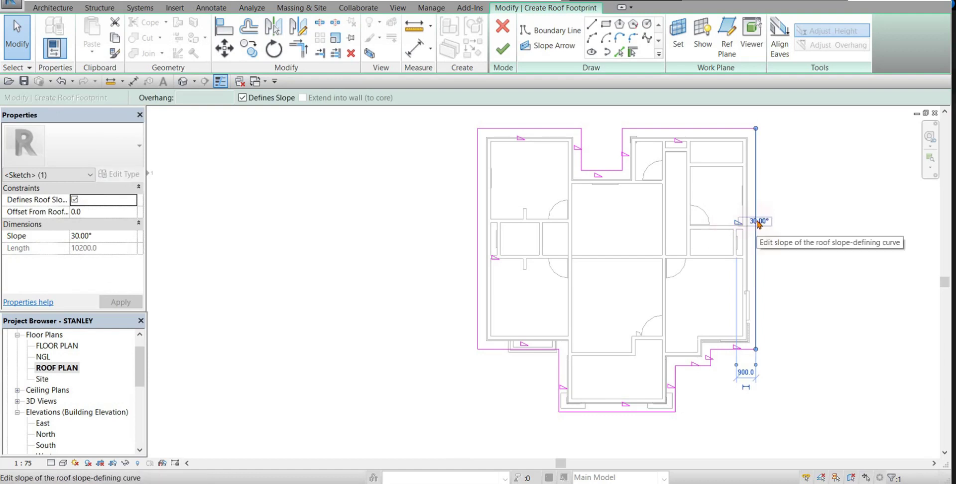
{"action": "left_click", "coordinate": [758, 222]}
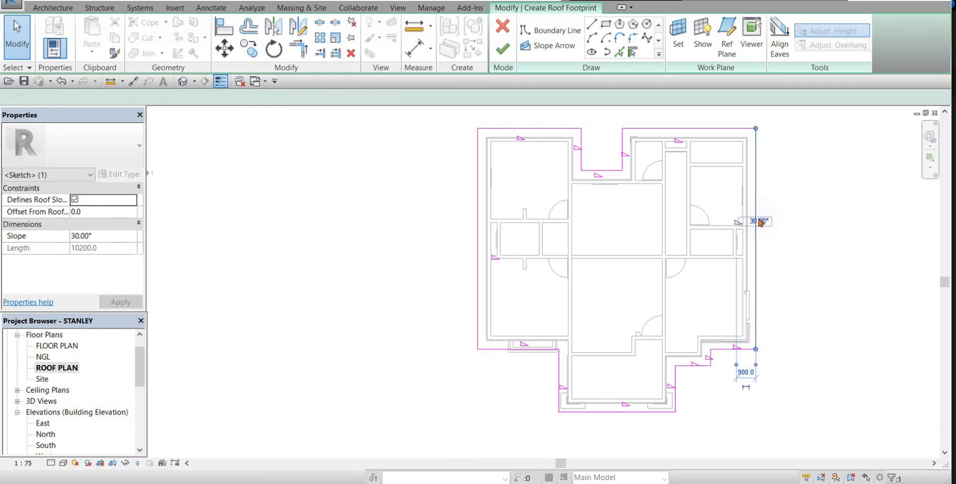
{"action": "key", "text": "Escape"}
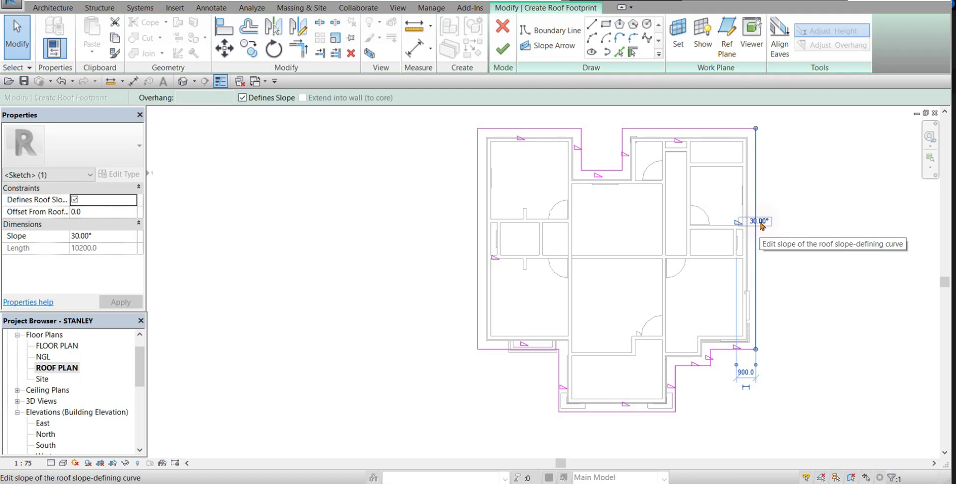
{"action": "left_click", "coordinate": [779, 266]}
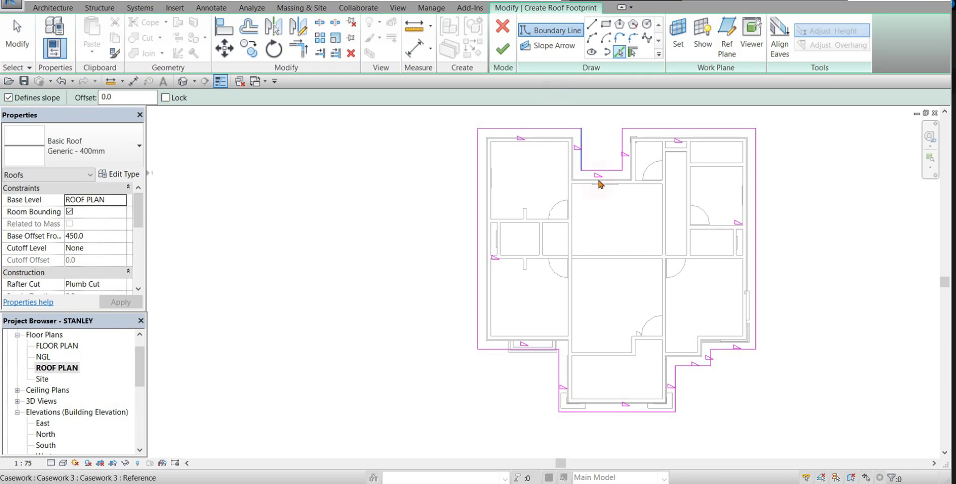
{"action": "left_click", "coordinate": [503, 49]}
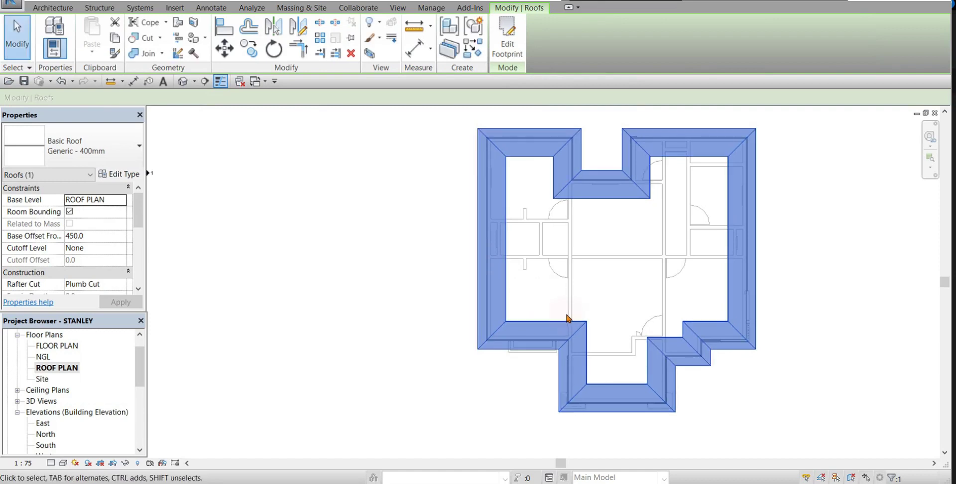
Switch to the Default 3D View and orbit to a frontal view of the house
{"action": "left_click", "coordinate": [184, 84]}
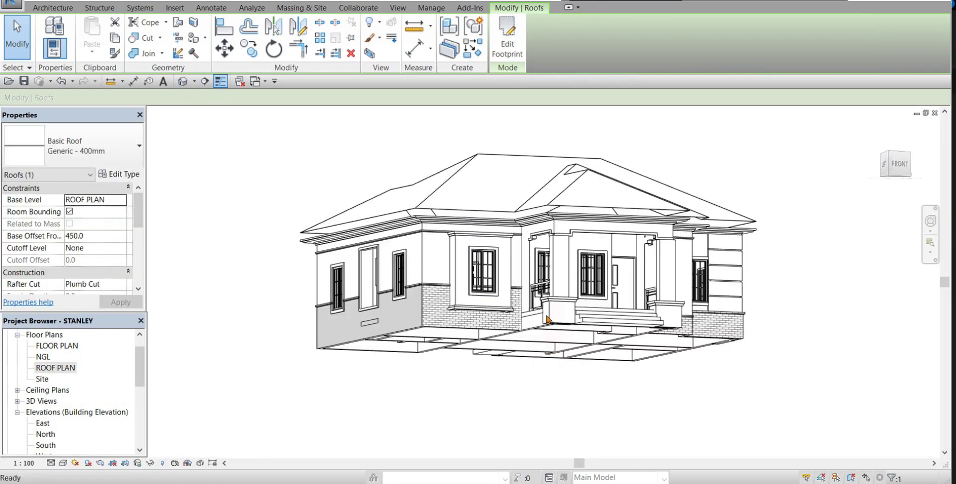
{"action": "mouse_move", "coordinate": [515, 264]}
{"action": "middle_mouse_down", "text": "shift"}
{"action": "mouse_move", "coordinate": [750, 271]}
{"action": "mouse_move", "coordinate": [789, 252]}
{"action": "middle_mouse_up", "text": "shift"}
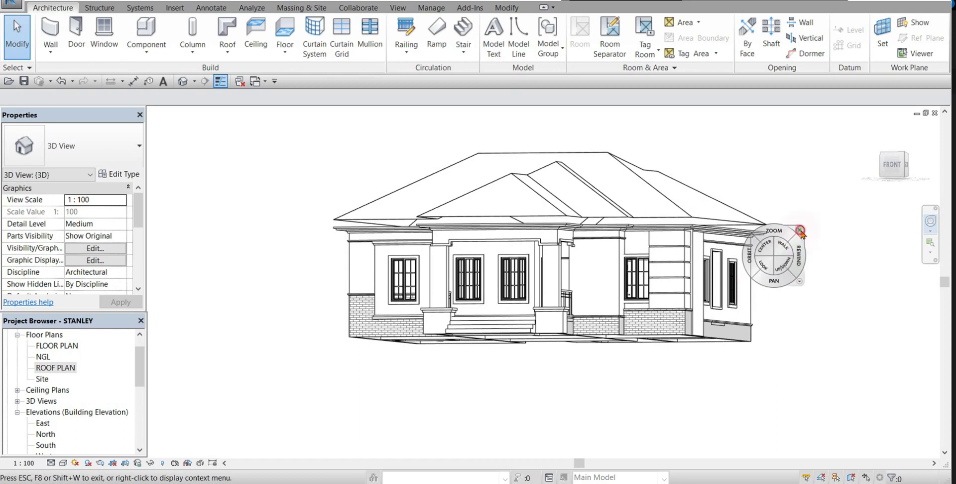
{"action": "left_click", "coordinate": [800, 231]}
Set the roof's Base Offset From Level to 200.0 and apply it
{"action": "left_click", "coordinate": [620, 210]}
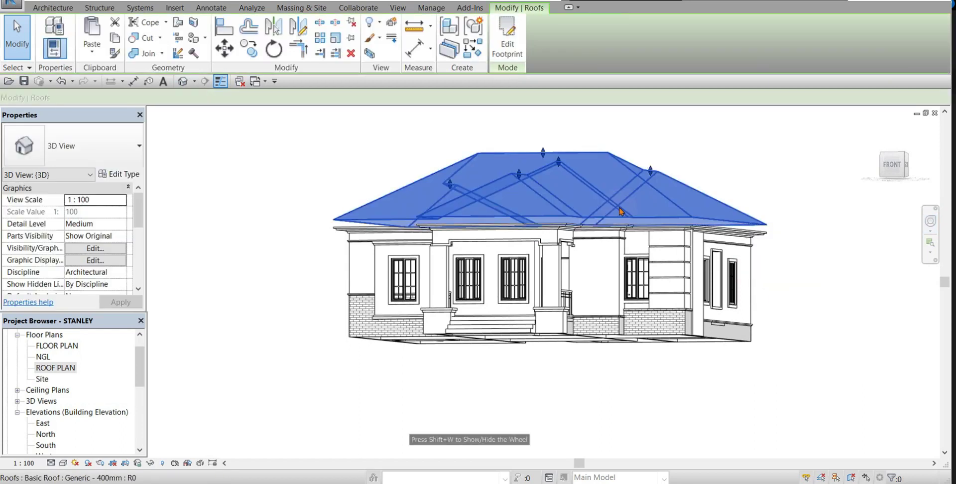
{"action": "left_click", "coordinate": [101, 235]}
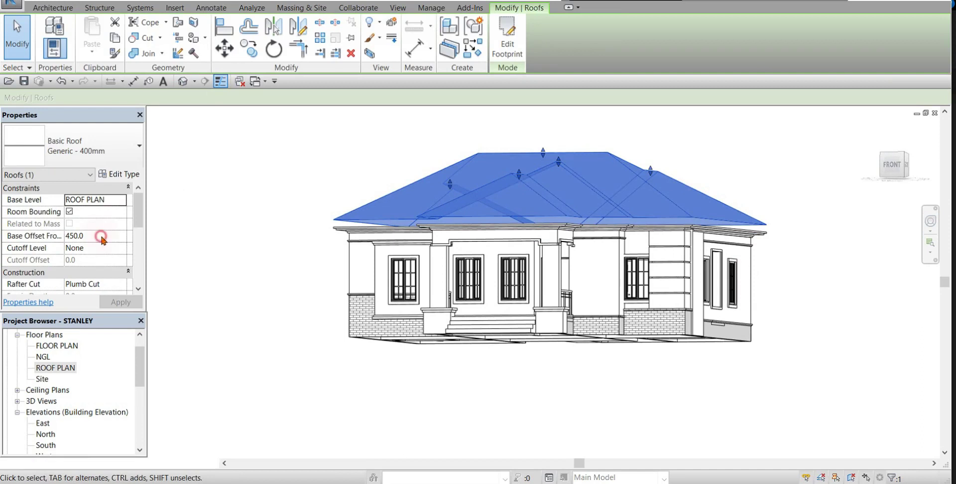
{"action": "type", "text": "20"}
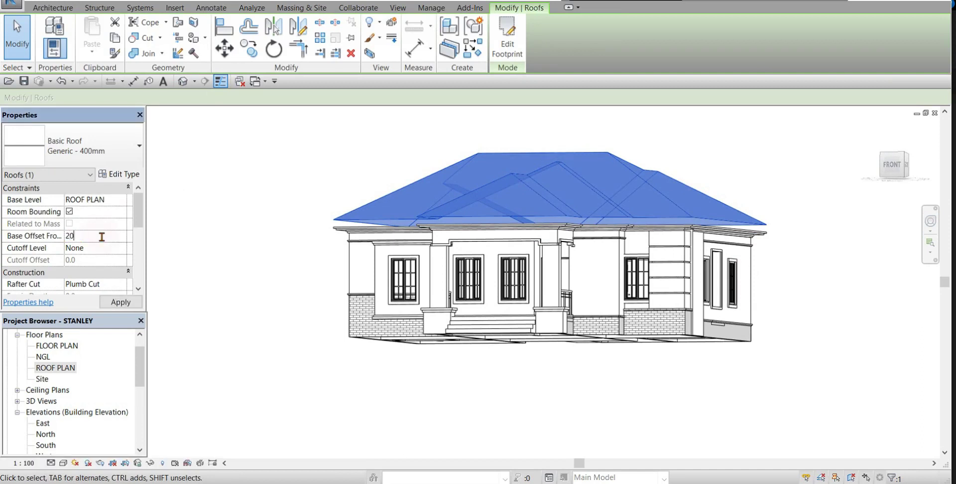
{"action": "left_click", "coordinate": [219, 231]}
{"action": "middle_click_drag", "start_coordinate": [605, 224], "coordinate": [619, 224]}
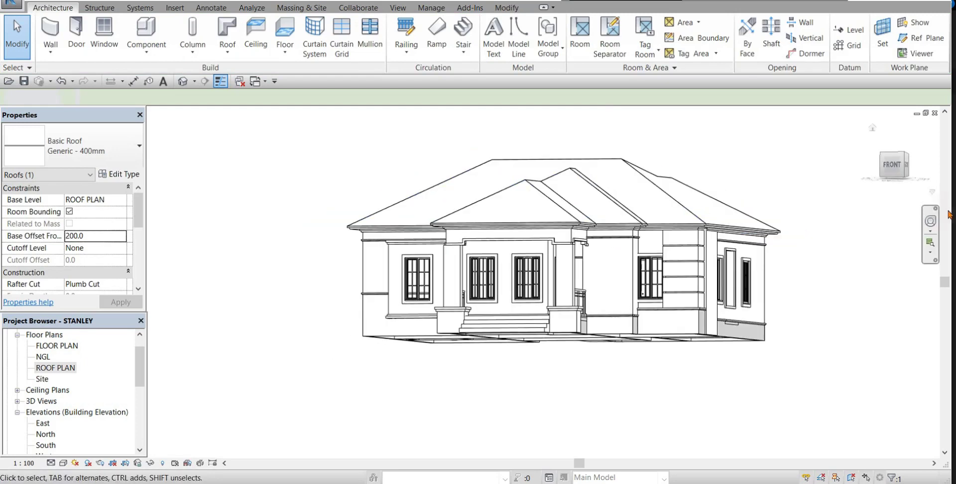
{"action": "left_click", "coordinate": [935, 225]}
{"action": "left_click_drag", "start_coordinate": [575, 301], "coordinate": [680, 280]}
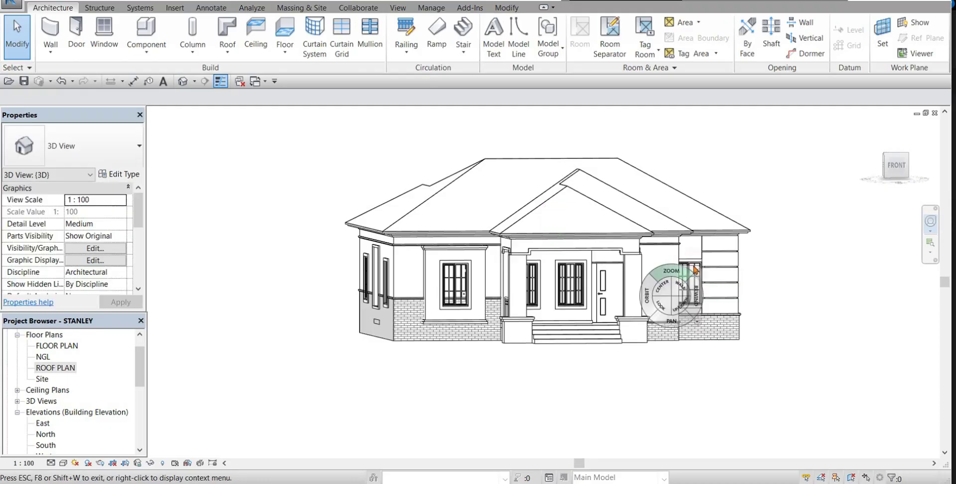
Orbit the 3D view to a near-front angle and select the roof
{"action": "key", "text": "Escape"}
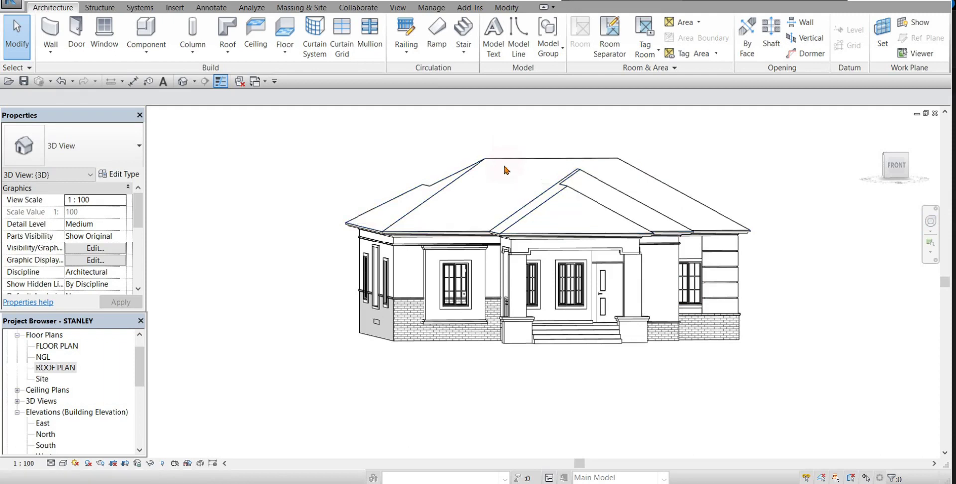
{"action": "left_click", "coordinate": [929, 220]}
{"action": "mouse_move", "coordinate": [862, 277]}
{"action": "left_mouse_down"}
{"action": "mouse_move", "coordinate": [789, 273]}
{"action": "mouse_move", "coordinate": [876, 273]}
{"action": "left_mouse_up"}
{"action": "left_click", "coordinate": [901, 248]}
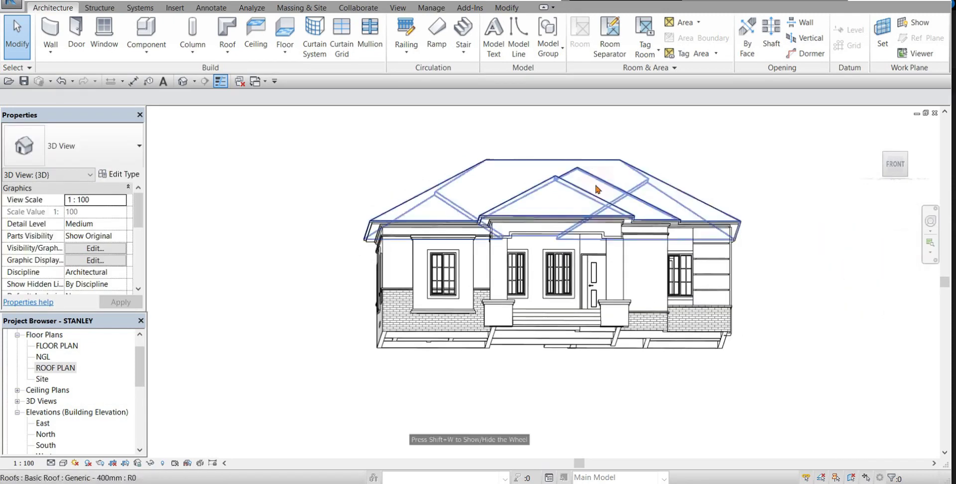
{"action": "left_click", "coordinate": [600, 187]}
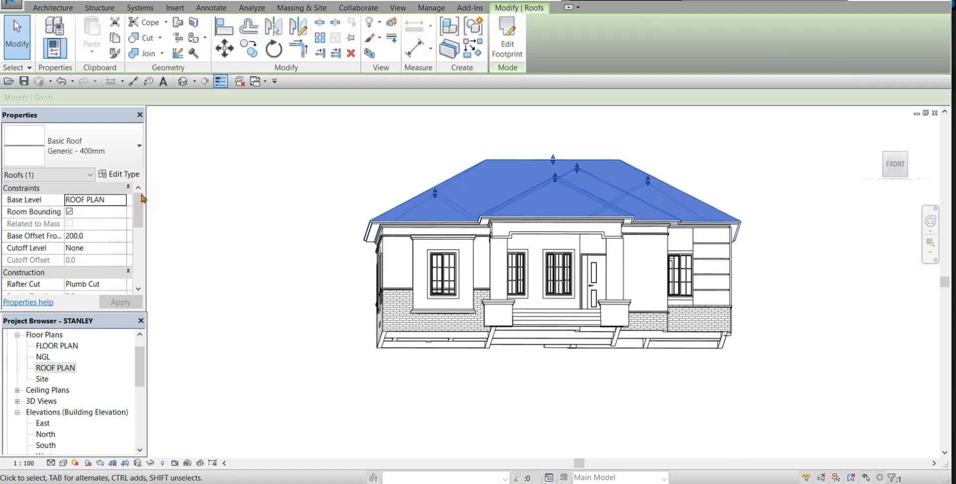
Change the roof's Slope property from 30.00° to 37.00° and apply
{"action": "scroll", "coordinate": [140, 213], "scroll_direction": "down", "scroll_amount": 1}
{"action": "left_click_drag", "start_coordinate": [138, 210], "coordinate": [138, 217]}
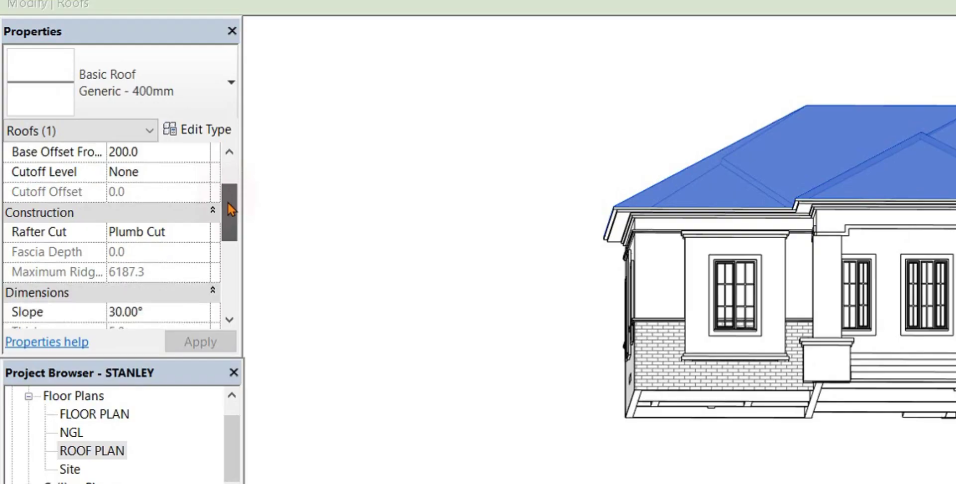
{"action": "left_click_drag", "start_coordinate": [228, 203], "coordinate": [228, 222]}
{"action": "left_click", "coordinate": [199, 256]}
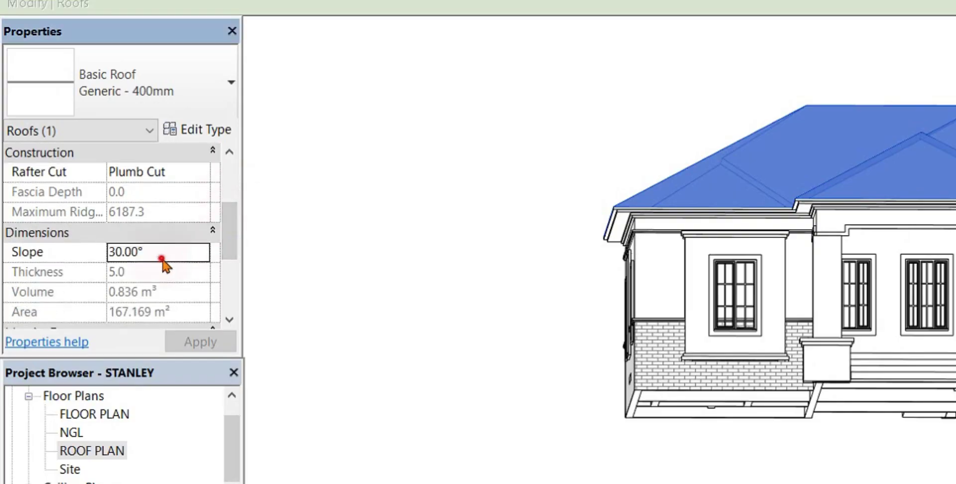
{"action": "double_click", "coordinate": [119, 253]}
{"action": "left_click", "coordinate": [70, 247]}
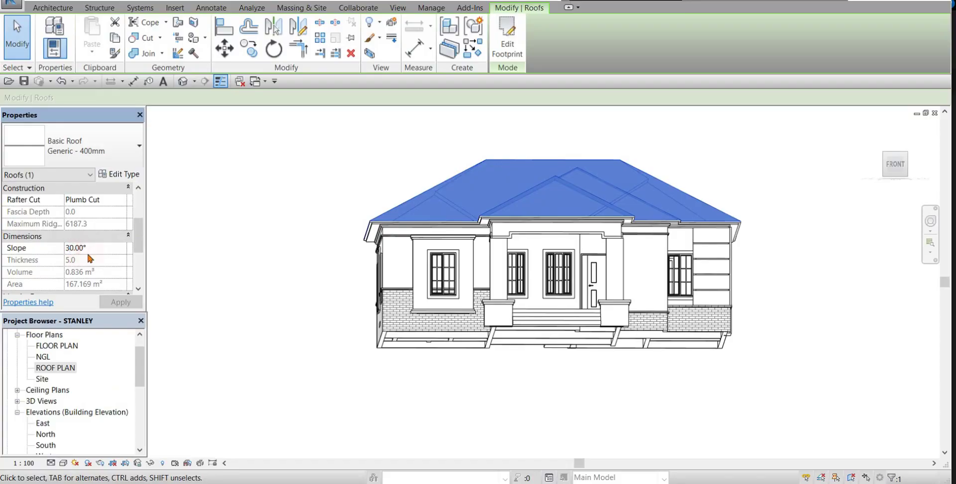
{"action": "key", "text": "BackSpace"}
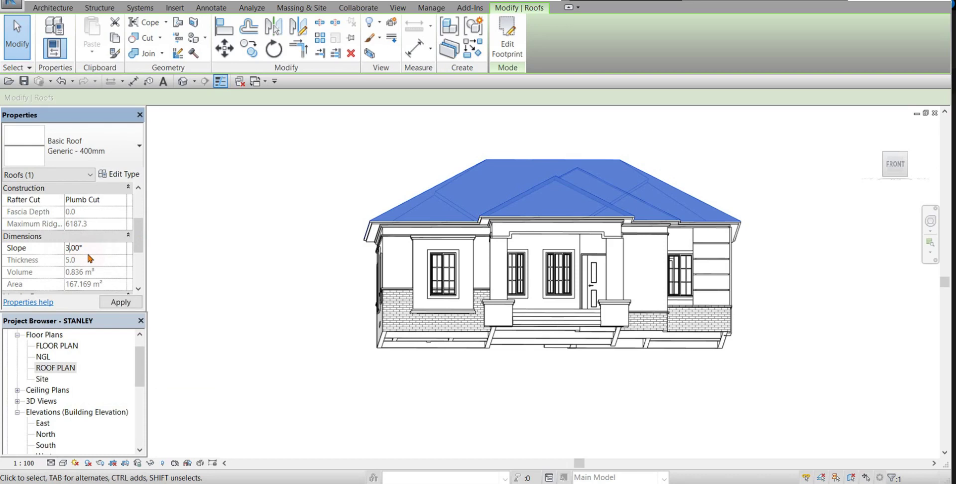
{"action": "type", "text": "7"}
{"action": "left_click", "coordinate": [821, 234]}
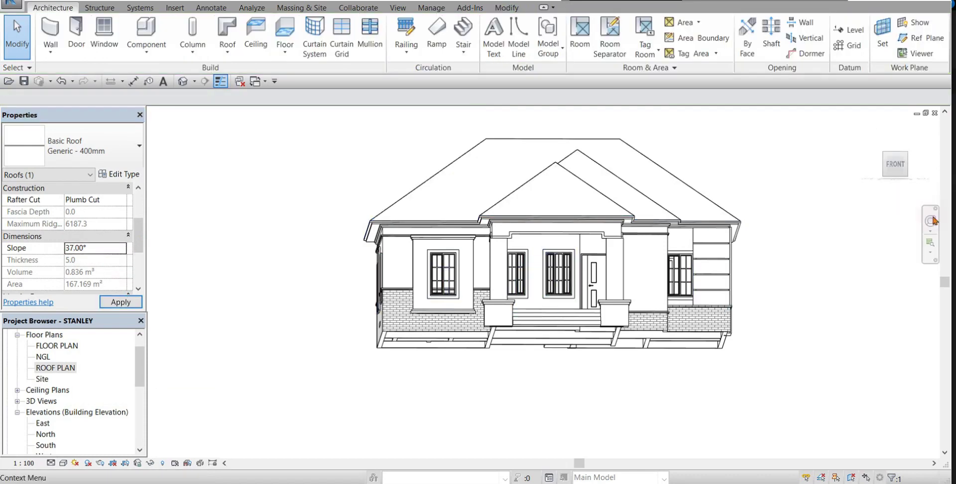
{"action": "left_click", "coordinate": [931, 227]}
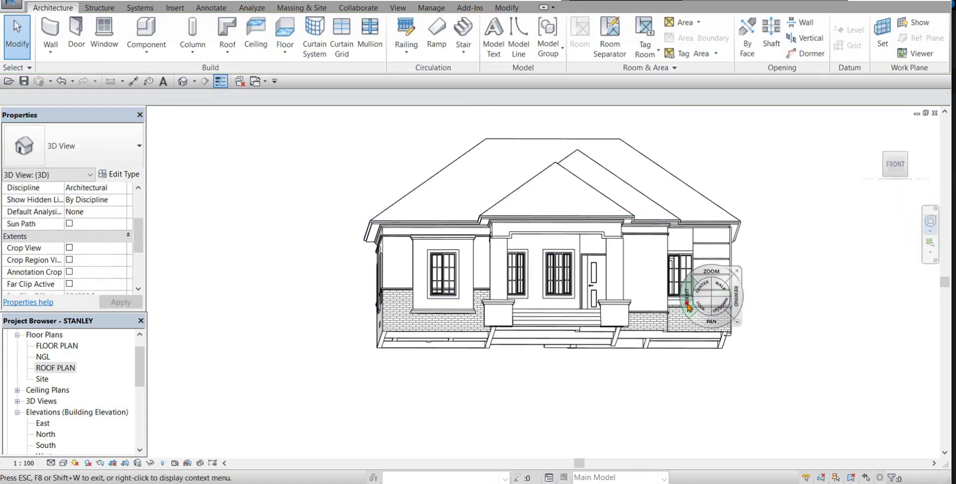
{"action": "left_click_drag", "start_coordinate": [711, 301], "coordinate": [800, 297]}
{"action": "left_click", "coordinate": [812, 275]}
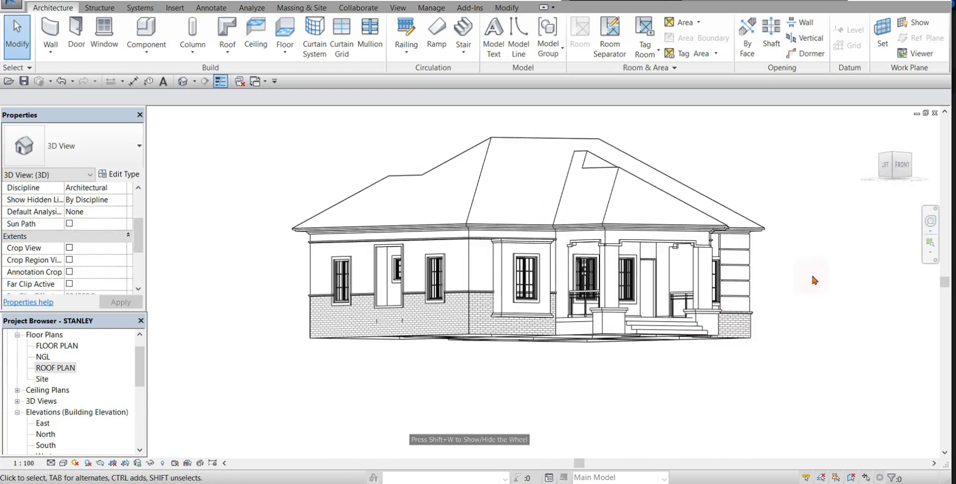
{"action": "scroll", "coordinate": [622, 208], "scroll_direction": "up", "scroll_amount": 2}
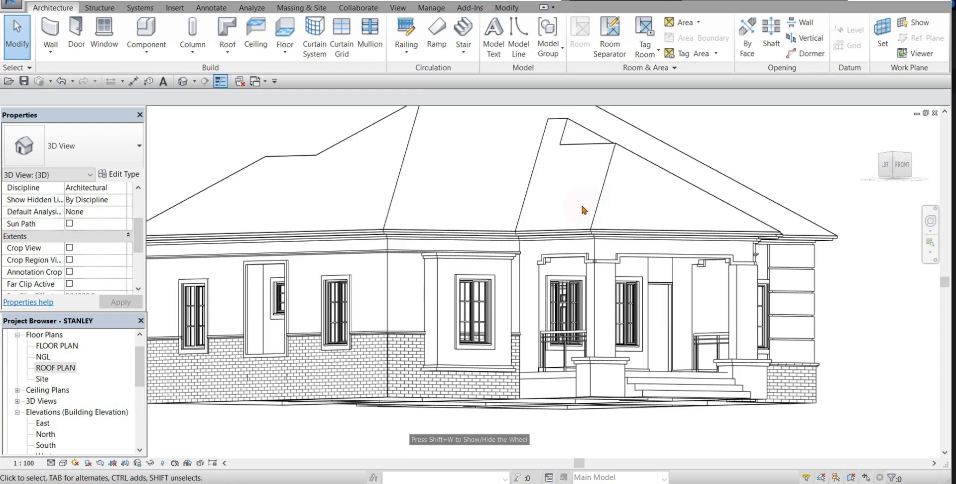
{"action": "scroll", "coordinate": [584, 209], "scroll_direction": "down", "scroll_amount": 2}
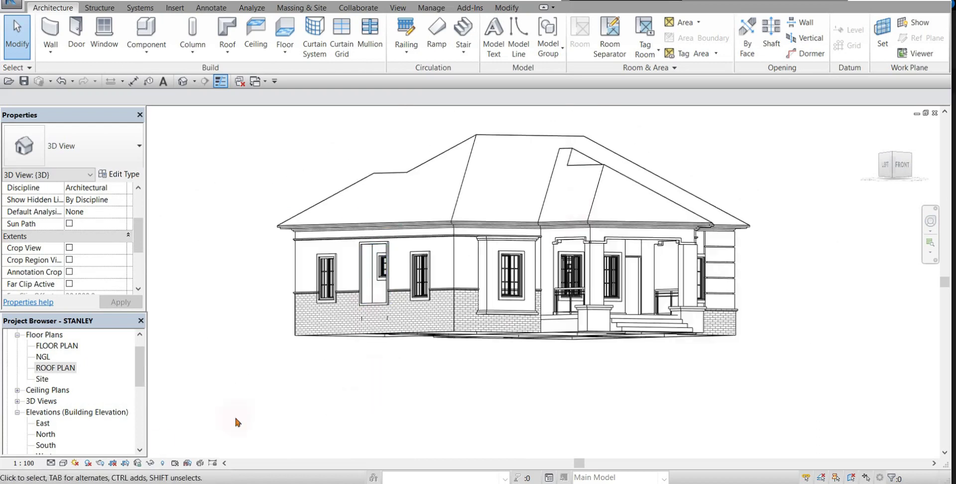
{"action": "left_click", "coordinate": [63, 463]}
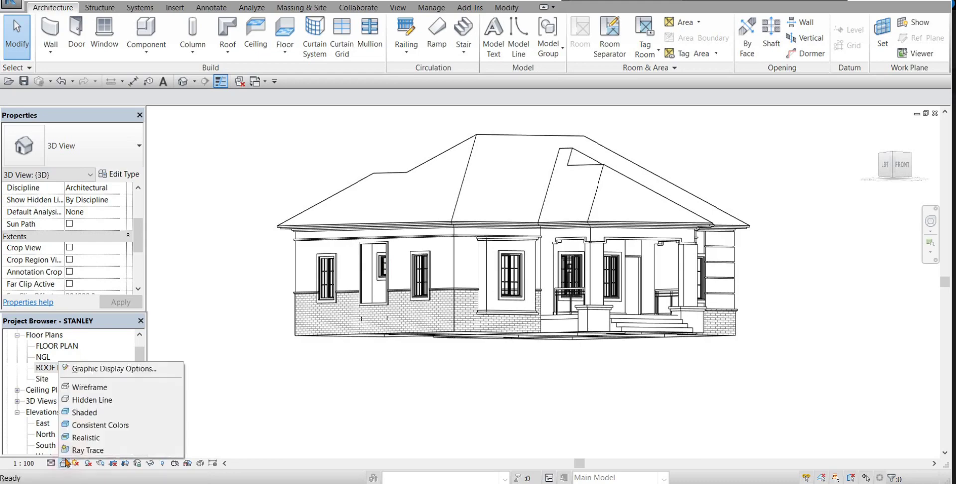
{"action": "left_click", "coordinate": [234, 441]}
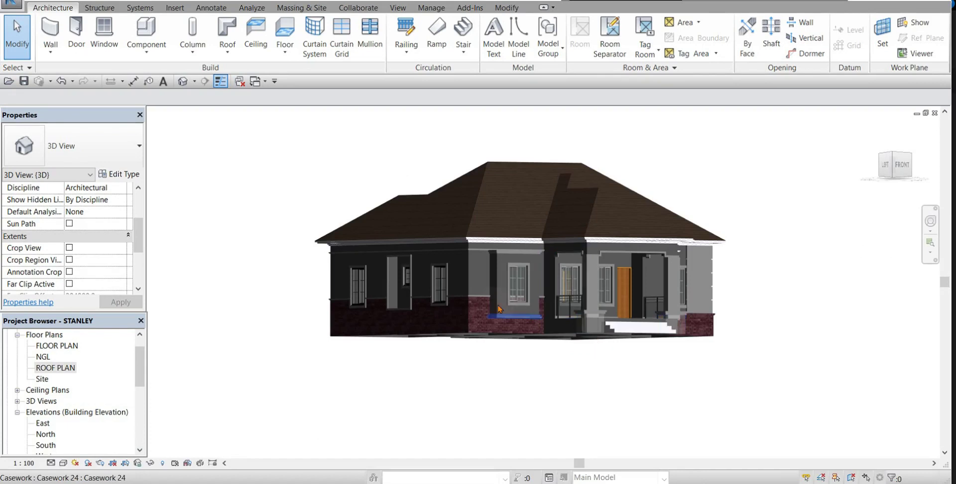
{"action": "scroll", "coordinate": [499, 309], "scroll_direction": "up", "scroll_amount": 4}
{"action": "scroll", "coordinate": [425, 309], "scroll_direction": "down", "scroll_amount": 3}
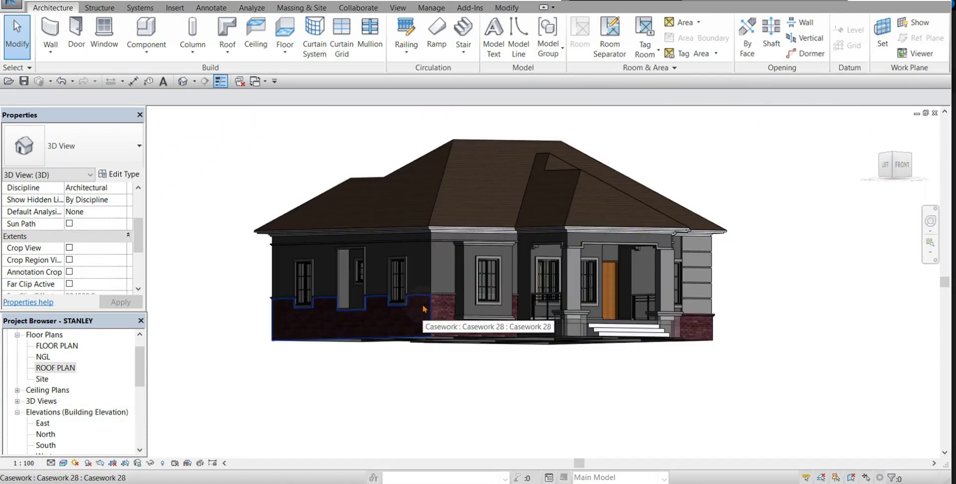
{"action": "left_click", "coordinate": [64, 462]}
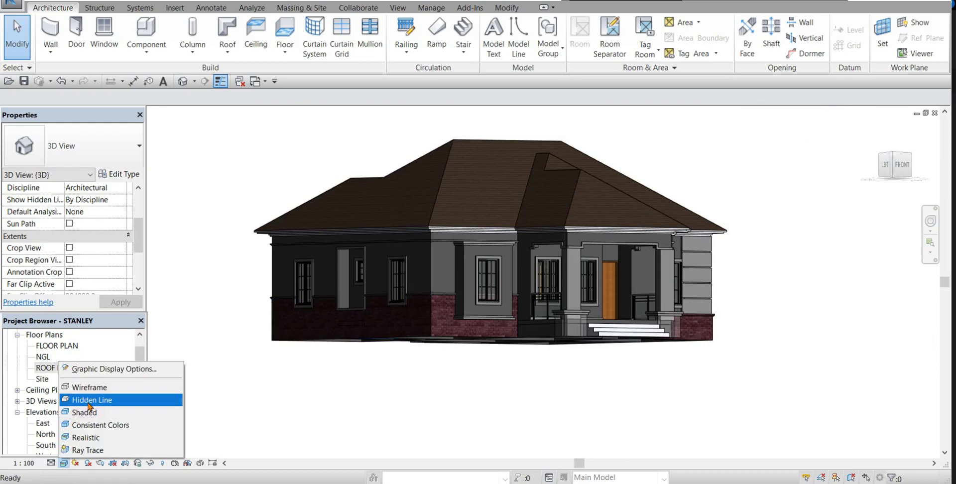
{"action": "left_click", "coordinate": [89, 403]}
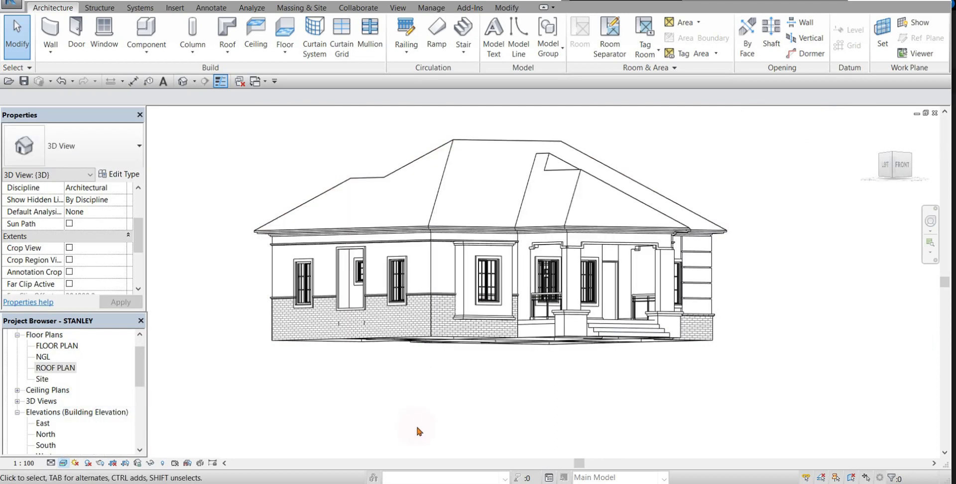
{"action": "left_click", "coordinate": [927, 229]}
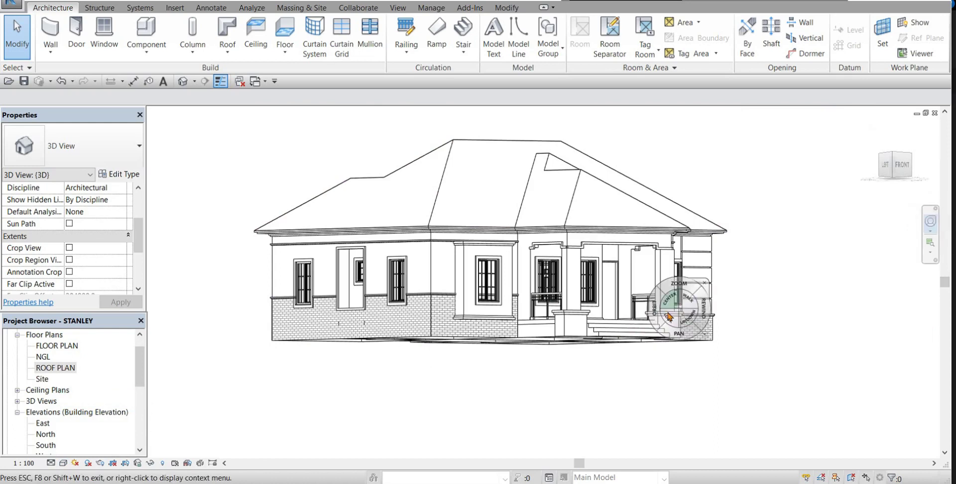
{"action": "mouse_move", "coordinate": [644, 311]}
{"action": "left_mouse_down"}
{"action": "mouse_move", "coordinate": [563, 324]}
{"action": "mouse_move", "coordinate": [446, 316]}
{"action": "mouse_move", "coordinate": [627, 312]}
{"action": "left_mouse_up"}
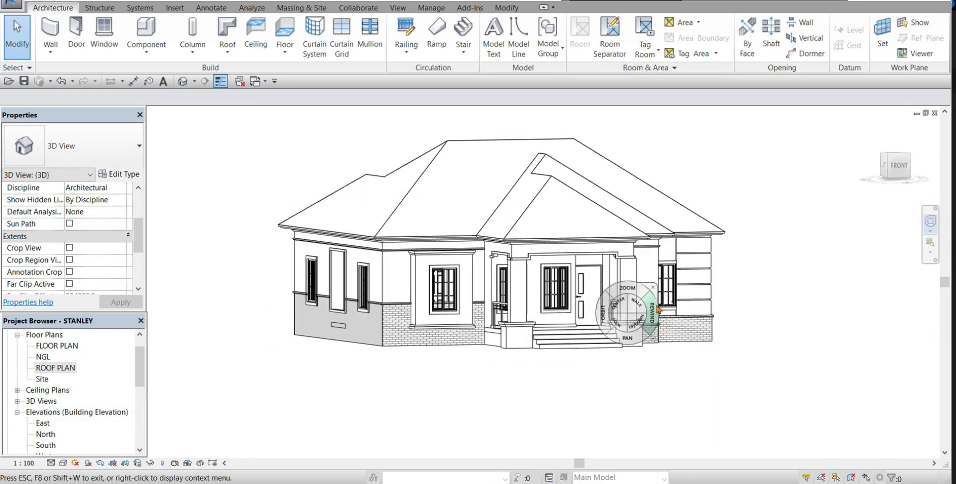
Open the ROOF PLAN view and zoom to fit the whole plan (ZF)
{"action": "double_click", "coordinate": [57, 368]}
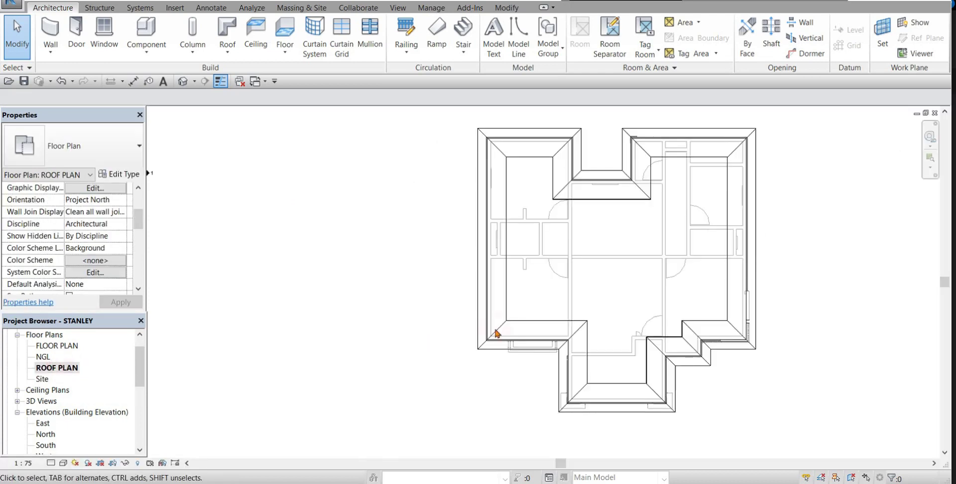
{"action": "key", "text": "z"}
{"action": "key", "text": "f"}
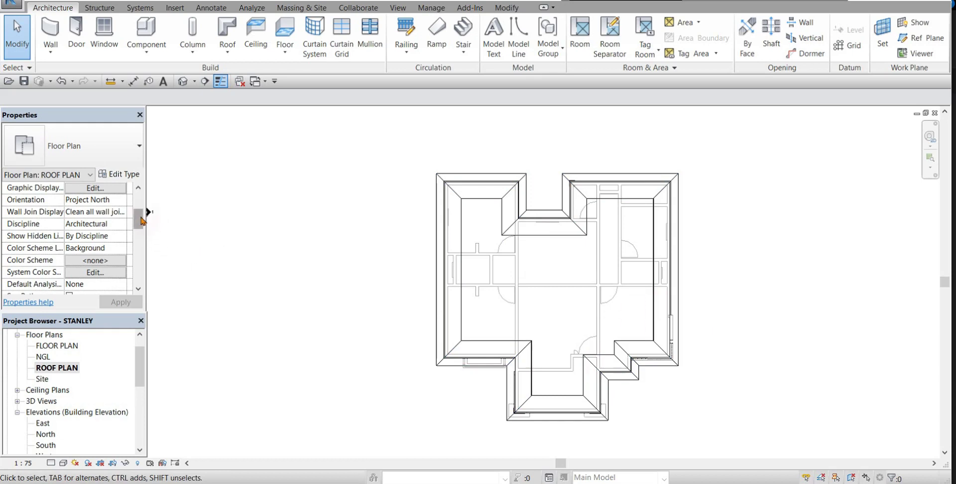
{"action": "left_click_drag", "start_coordinate": [139, 223], "coordinate": [138, 251]}
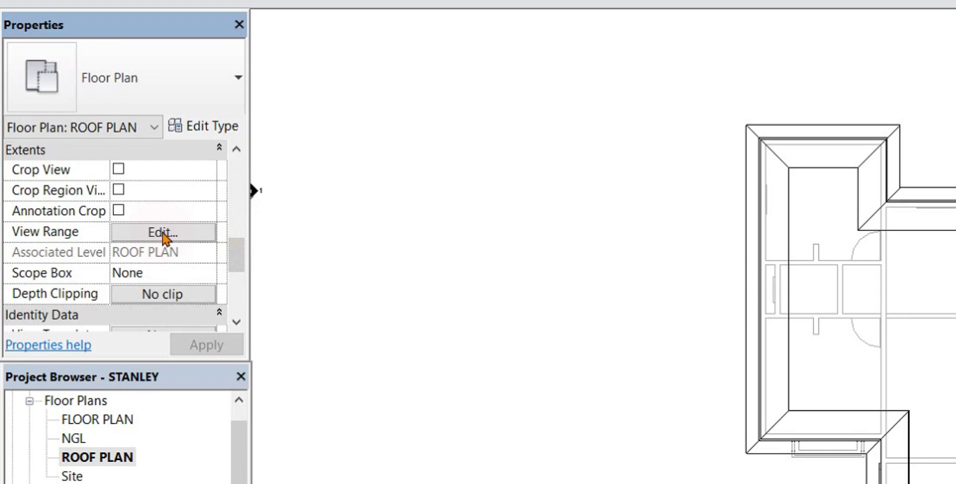
Set the View Range Top offset to 4800.0 and Cut plane offset to 3500.0
{"action": "left_click", "coordinate": [163, 234]}
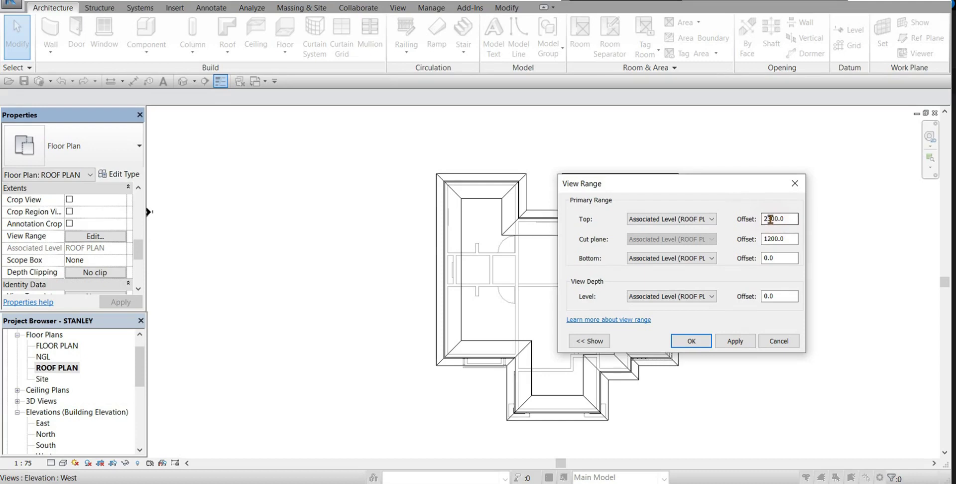
{"action": "left_click", "coordinate": [767, 217]}
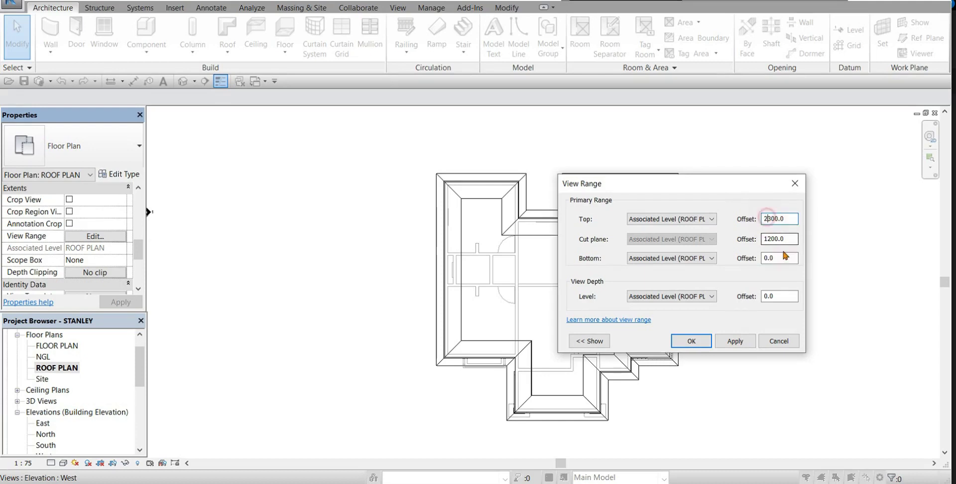
{"action": "type", "text": "4"}
{"action": "left_click", "coordinate": [767, 239]}
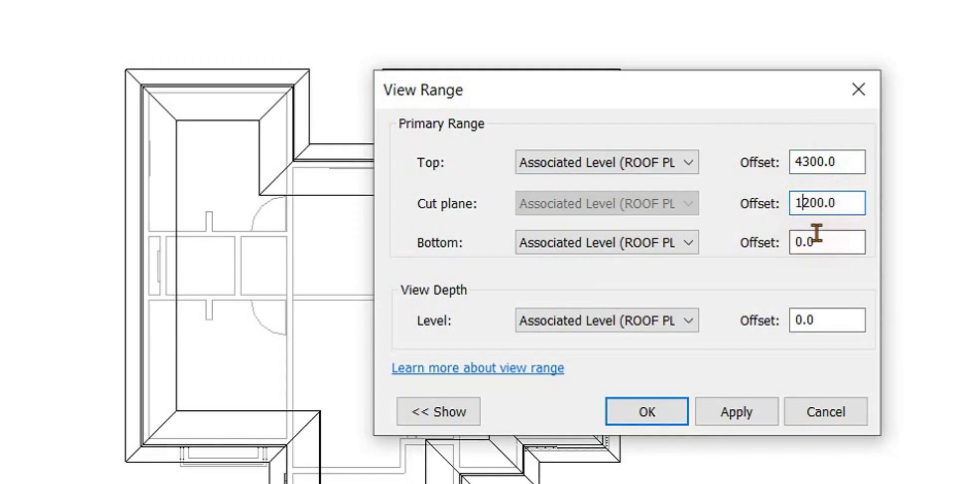
{"action": "key", "text": "BackSpace"}
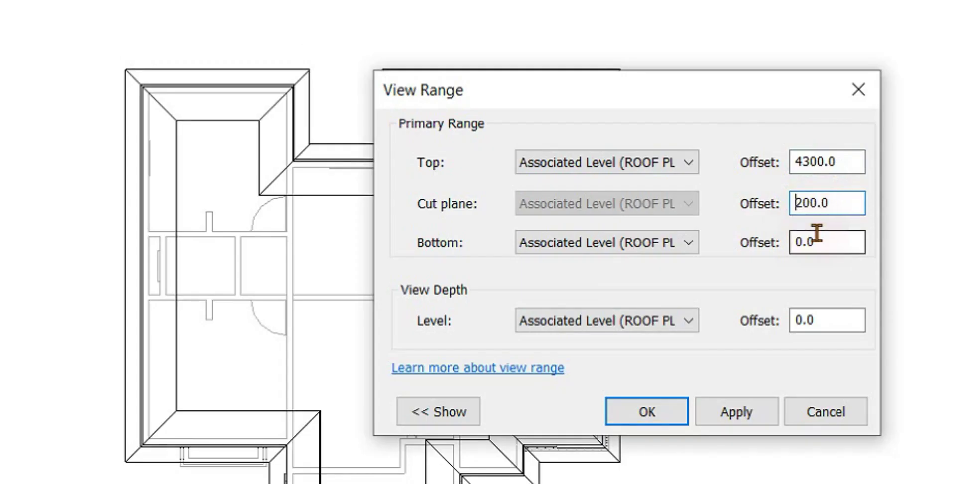
{"action": "type", "text": "3"}
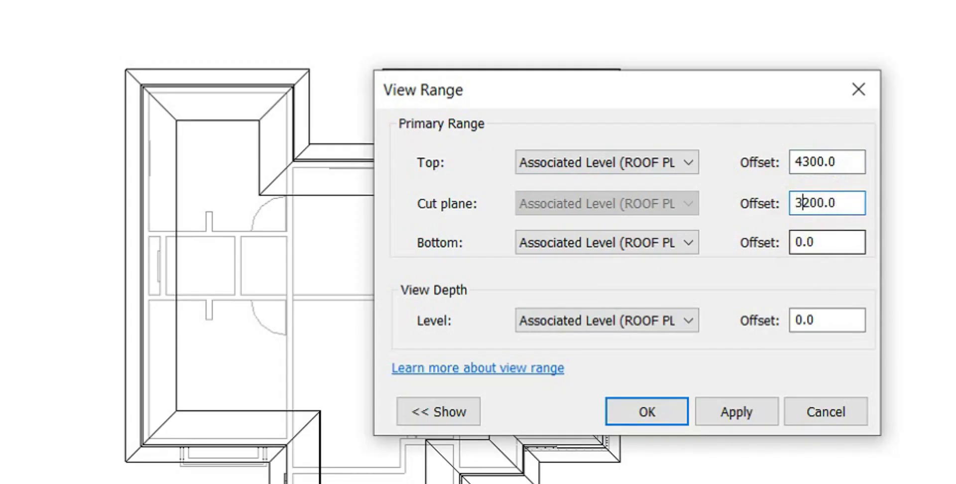
{"action": "left_click", "coordinate": [736, 412]}
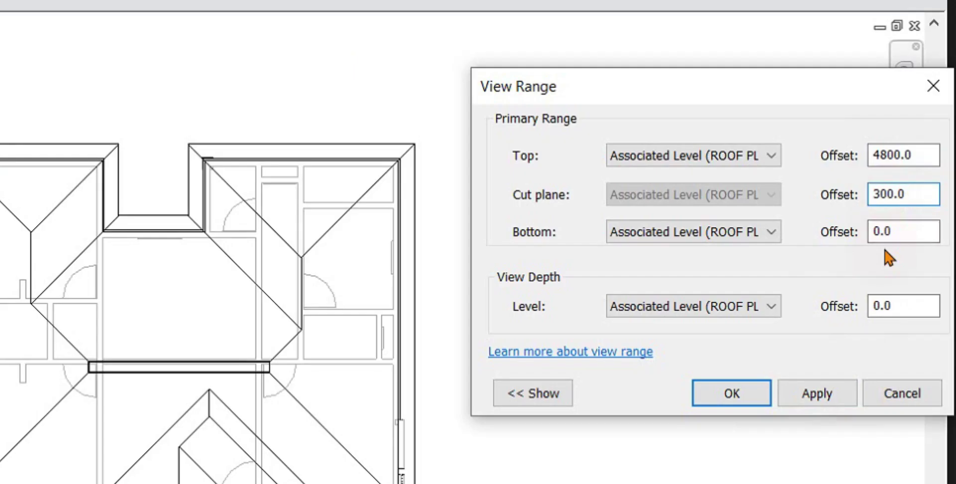
{"action": "left_click", "coordinate": [815, 393]}
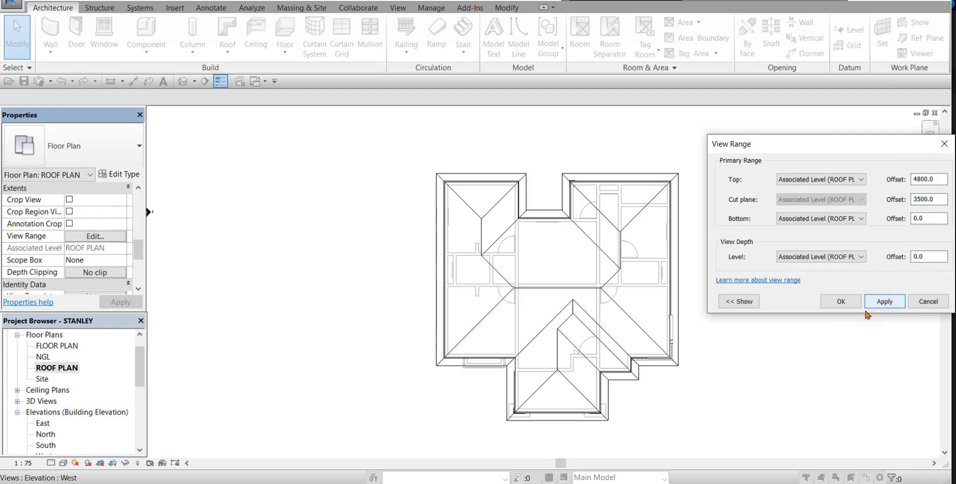
{"action": "left_click", "coordinate": [829, 303]}
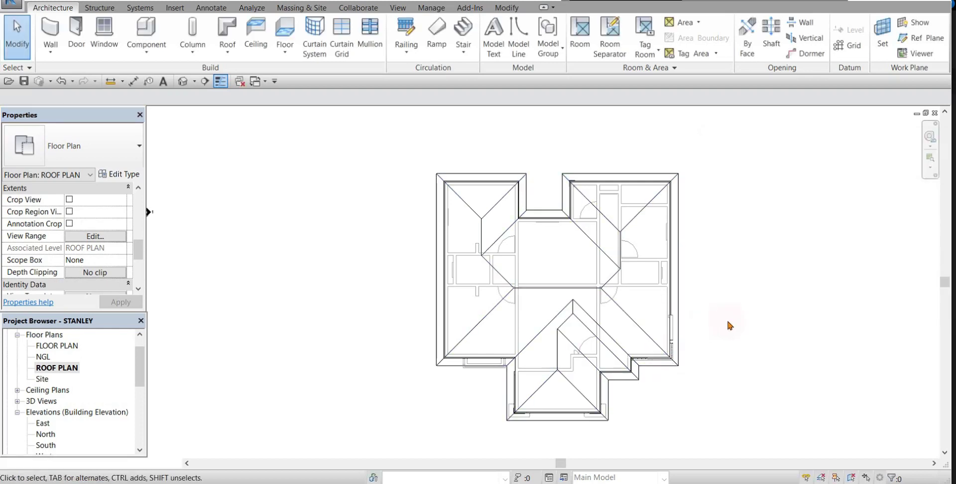
{"action": "scroll", "coordinate": [701, 240], "scroll_direction": "up", "scroll_amount": 1}
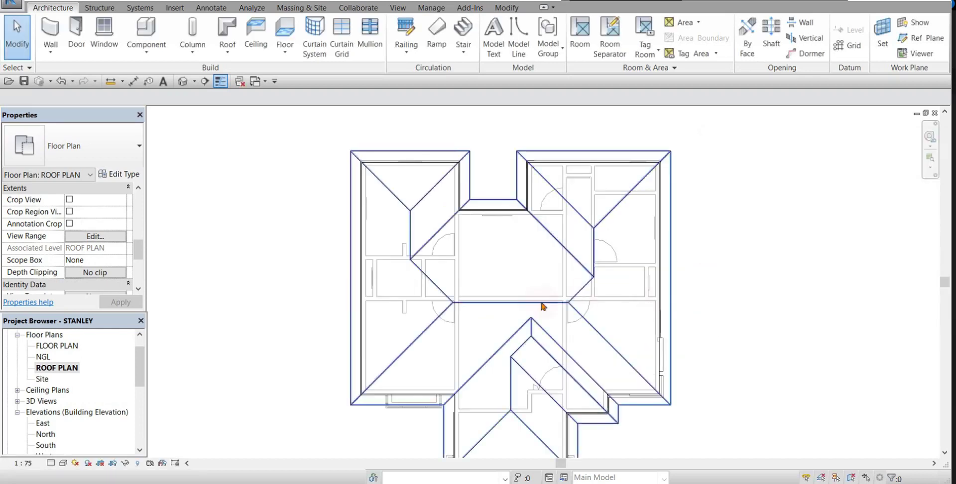